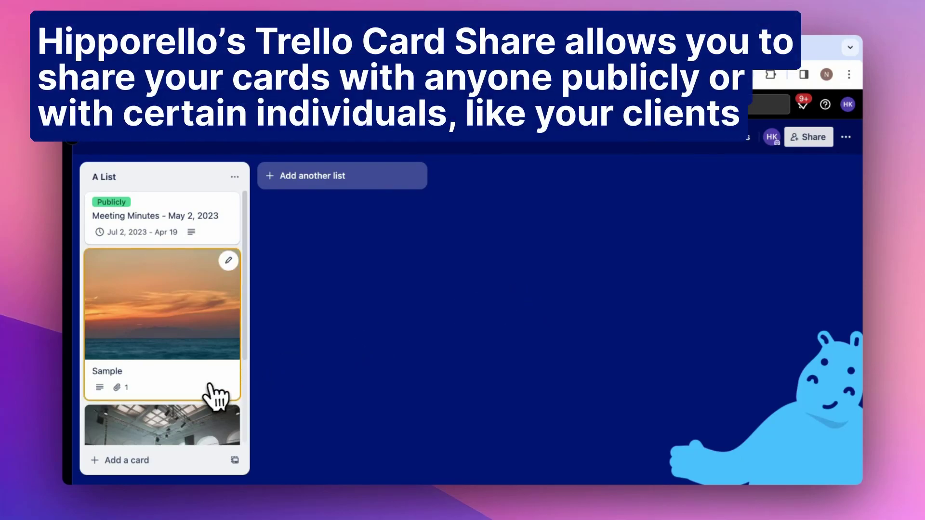
From the Marketing Event Plan card's Card Sharing section, view it on the Acme Company web portal
{"action": "scroll", "coordinate": [212, 396], "scroll_direction": "down", "scroll_amount": 3}
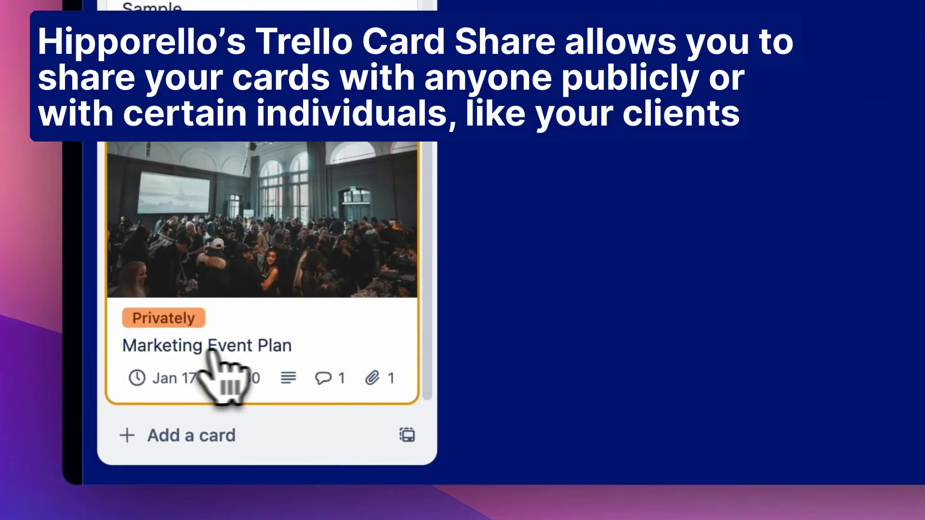
{"action": "left_click", "coordinate": [210, 352]}
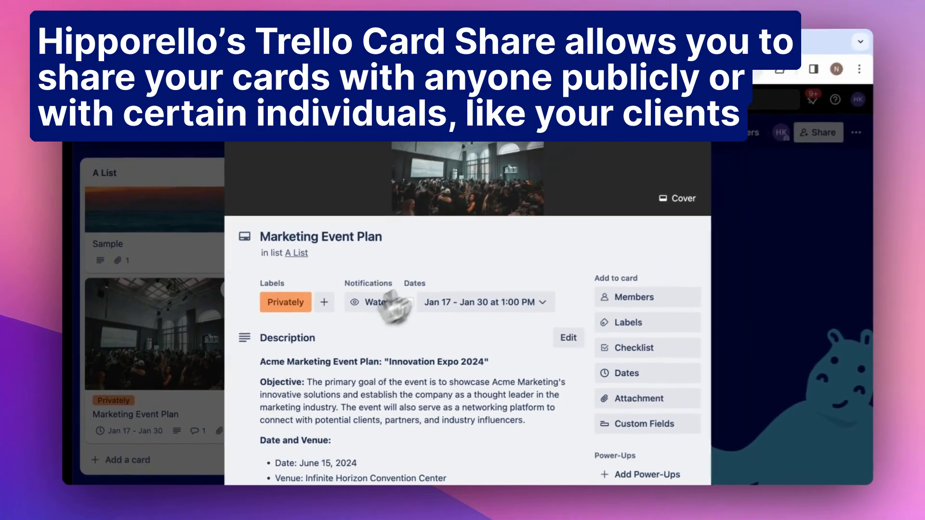
{"action": "scroll", "coordinate": [464, 268], "scroll_direction": "down", "scroll_amount": 5}
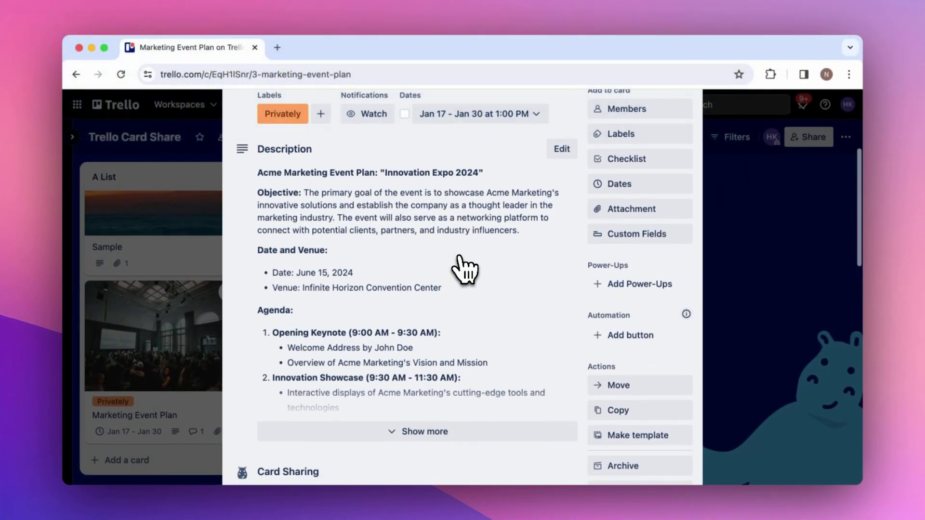
{"action": "scroll", "coordinate": [464, 268], "scroll_direction": "down", "scroll_amount": 6}
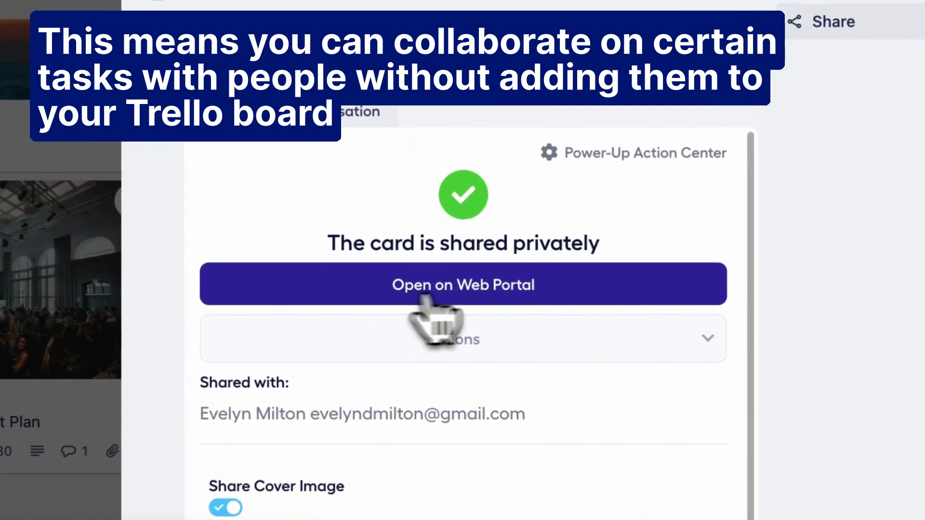
{"action": "left_click", "coordinate": [484, 291]}
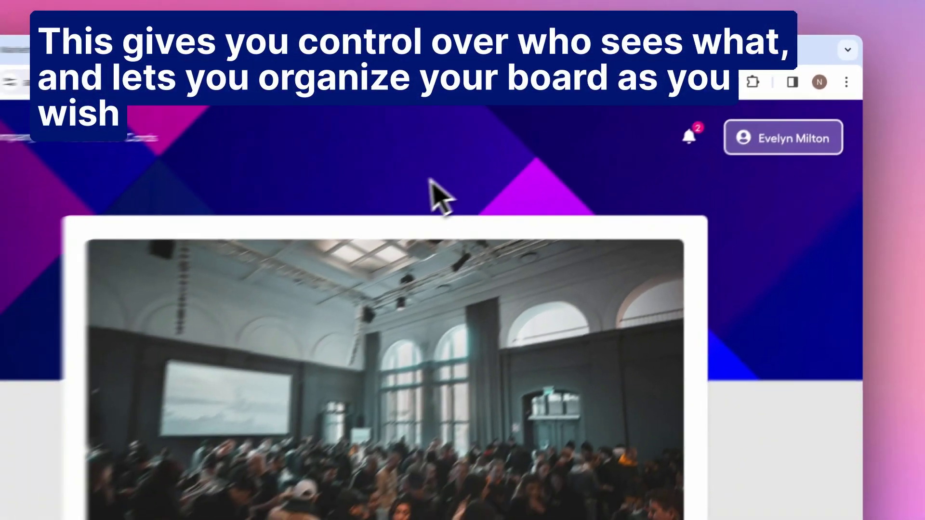
{"action": "scroll", "coordinate": [492, 173], "scroll_direction": "down", "scroll_amount": 5}
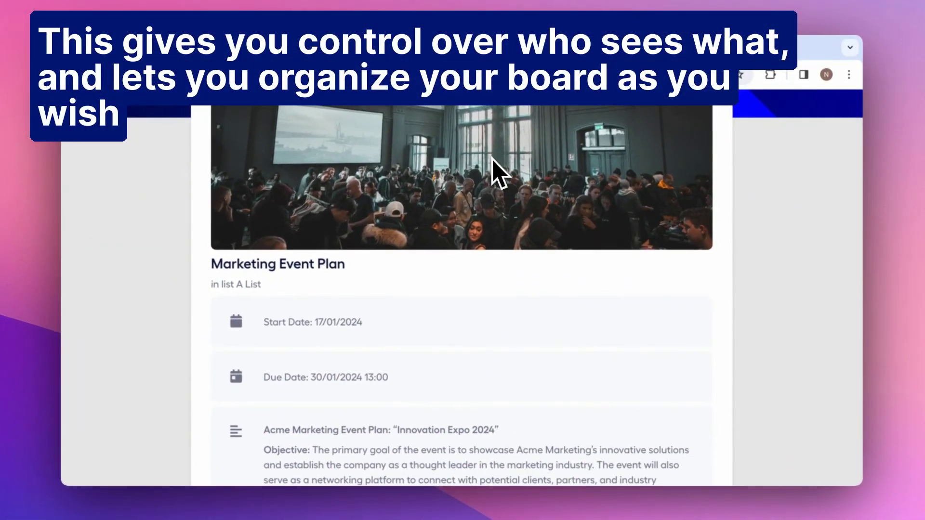
{"action": "scroll", "coordinate": [493, 159], "scroll_direction": "down", "scroll_amount": 4}
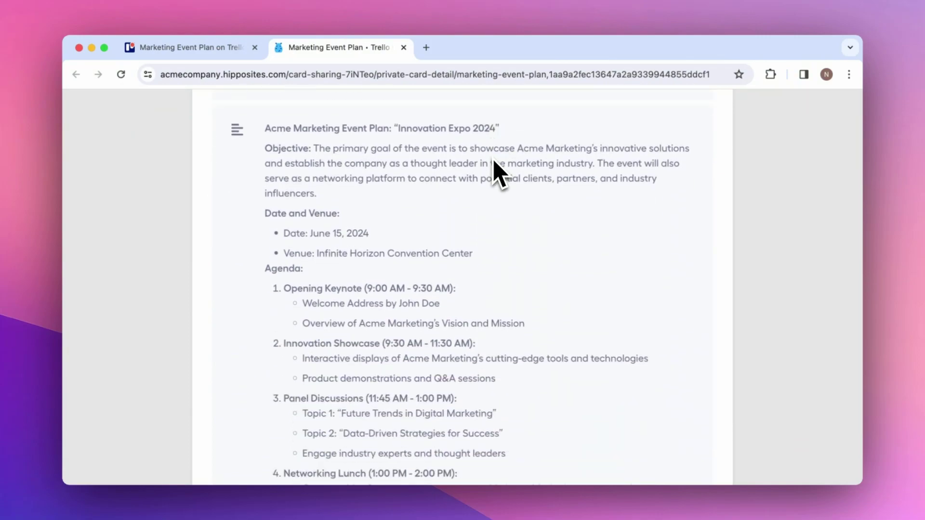
{"action": "scroll", "coordinate": [499, 174], "scroll_direction": "down", "scroll_amount": 15}
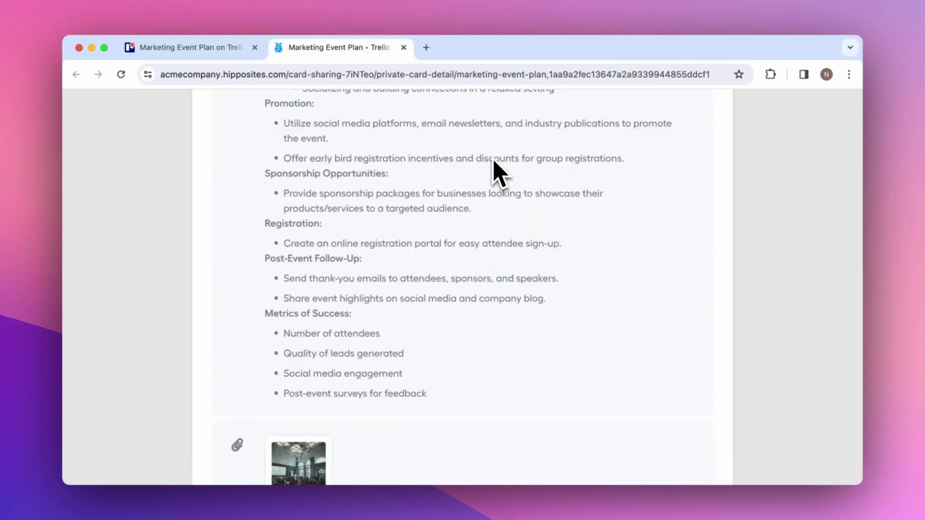
{"action": "scroll", "coordinate": [499, 174], "scroll_direction": "down", "scroll_amount": 3}
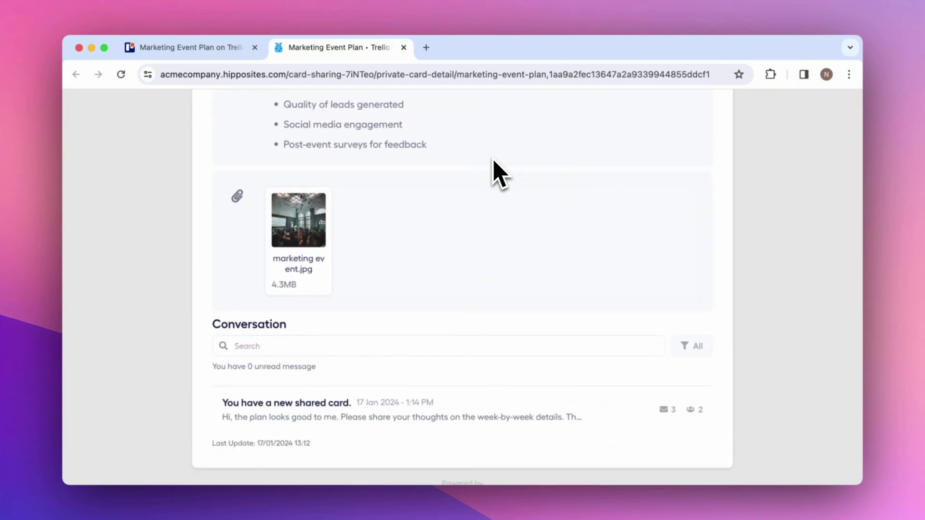
{"action": "scroll", "coordinate": [498, 174], "scroll_direction": "up", "scroll_amount": 5}
{"action": "scroll", "coordinate": [498, 174], "scroll_direction": "up", "scroll_amount": 15}
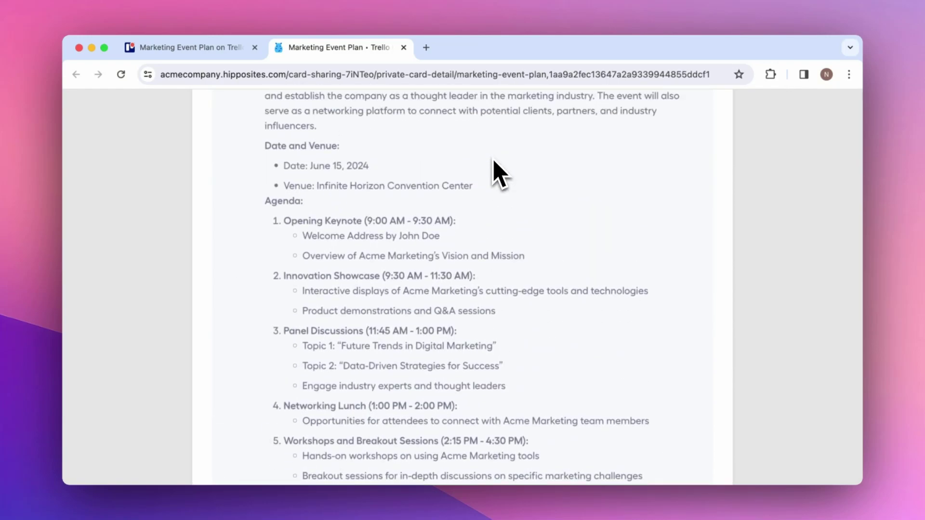
{"action": "scroll", "coordinate": [492, 159], "scroll_direction": "up", "scroll_amount": 4}
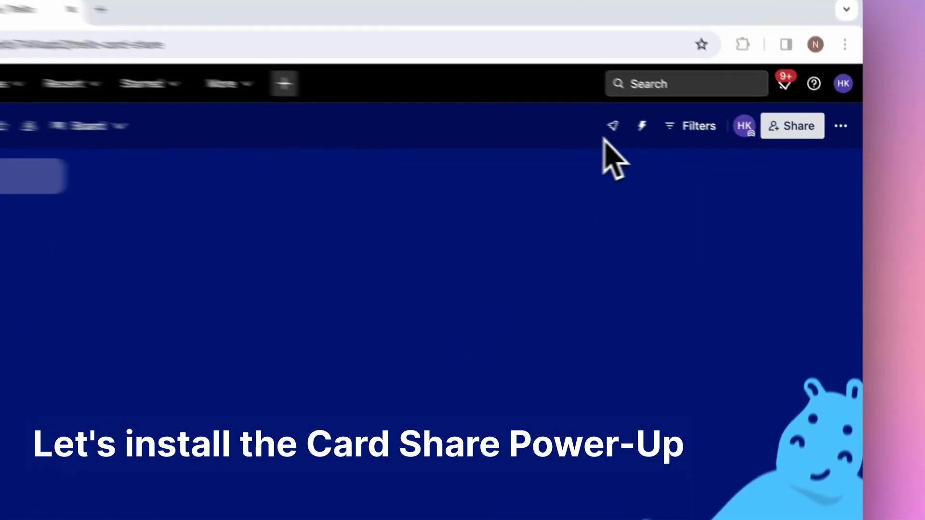
Find the Card Share by Hipporello Power-Up via 'trello card share' and add it to the board
{"action": "left_click", "coordinate": [561, 118]}
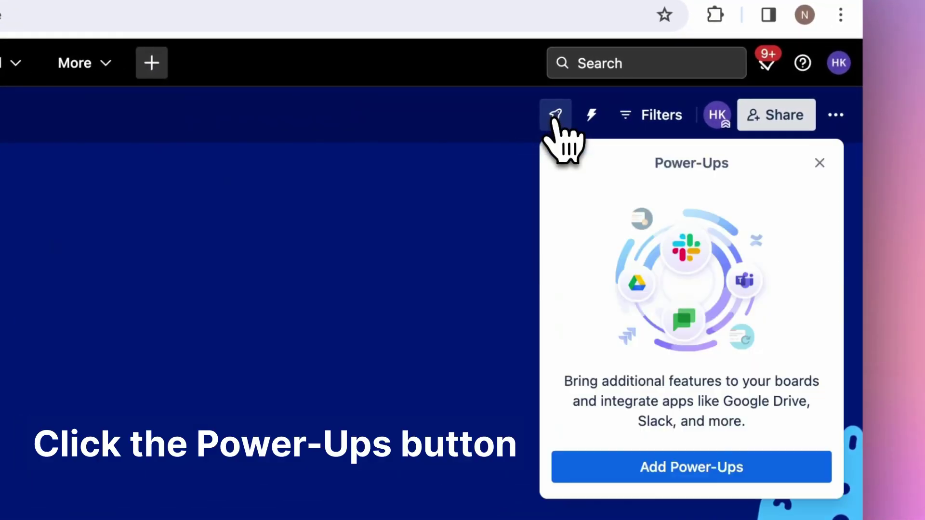
{"action": "left_click", "coordinate": [703, 467]}
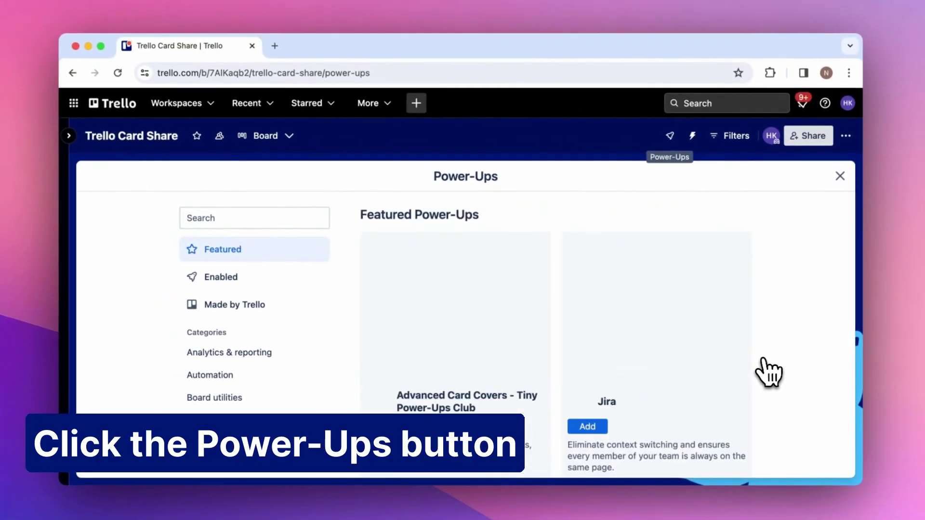
{"action": "type", "text": "trello c"}
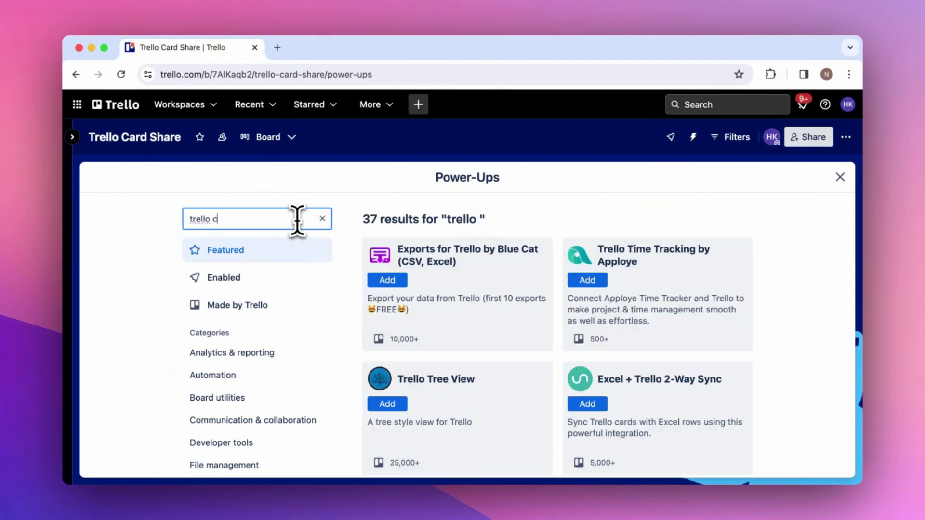
{"action": "type", "text": "ard share"}
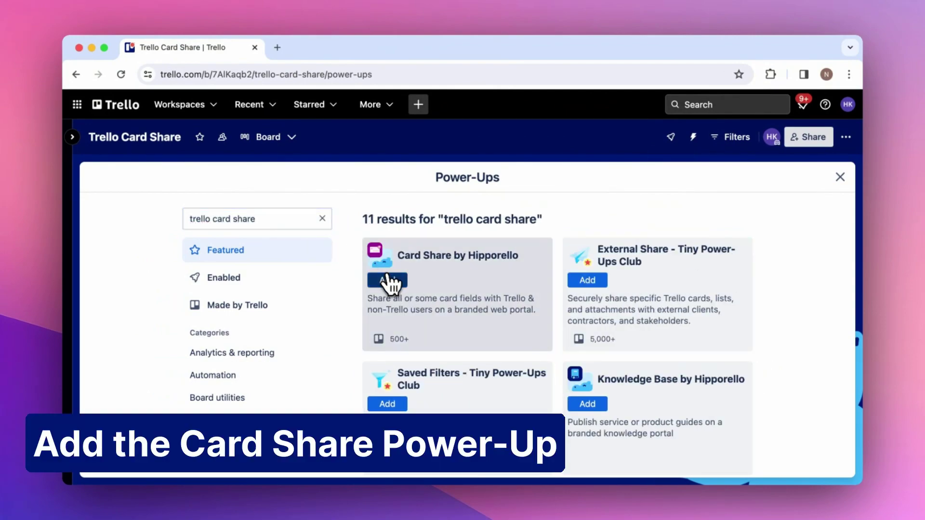
{"action": "left_click", "coordinate": [387, 280]}
{"action": "scroll", "coordinate": [393, 289], "scroll_direction": "down", "scroll_amount": 3}
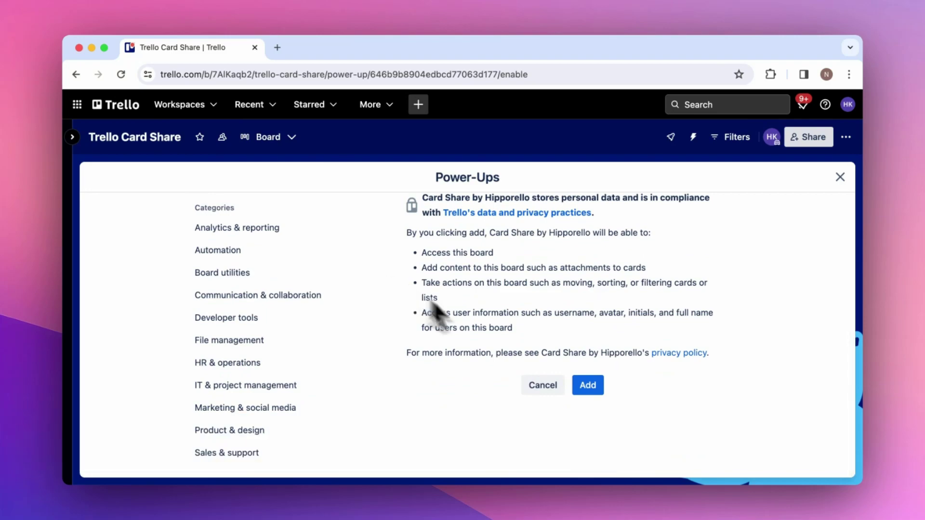
{"action": "left_click", "coordinate": [587, 385]}
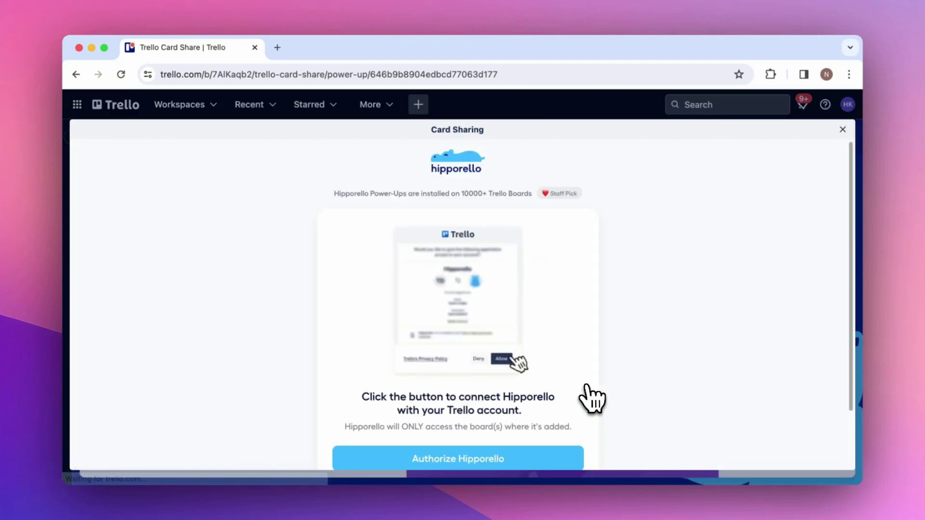
Authorize Hipporello, allow account access, and link the Power-Up to the Acme Company workspace
{"action": "scroll", "coordinate": [586, 387], "scroll_direction": "down", "scroll_amount": 2}
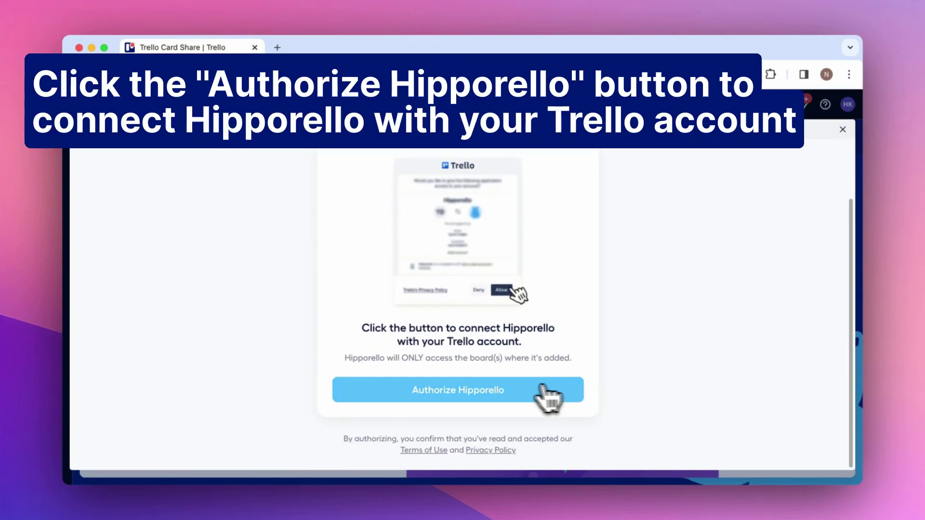
{"action": "left_click", "coordinate": [508, 385]}
{"action": "scroll", "coordinate": [510, 385], "scroll_direction": "down", "scroll_amount": 4}
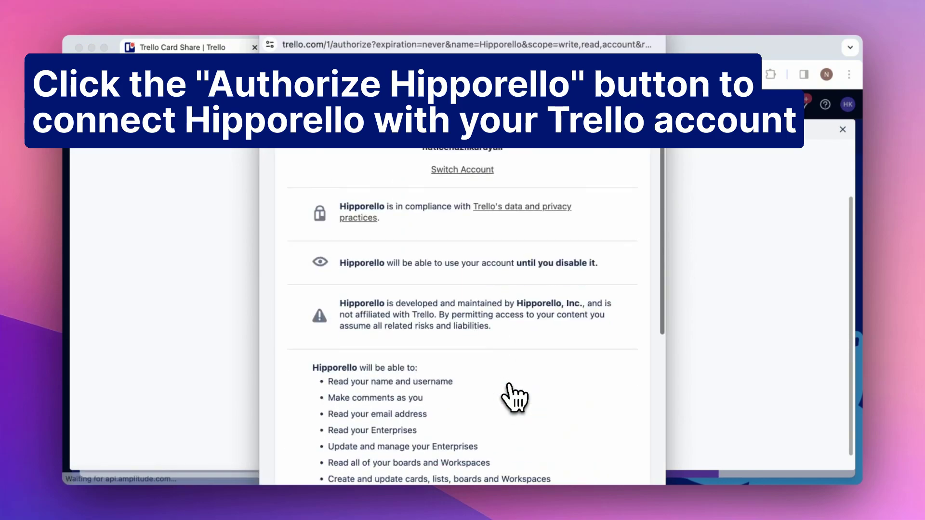
{"action": "scroll", "coordinate": [509, 385], "scroll_direction": "down", "scroll_amount": 9}
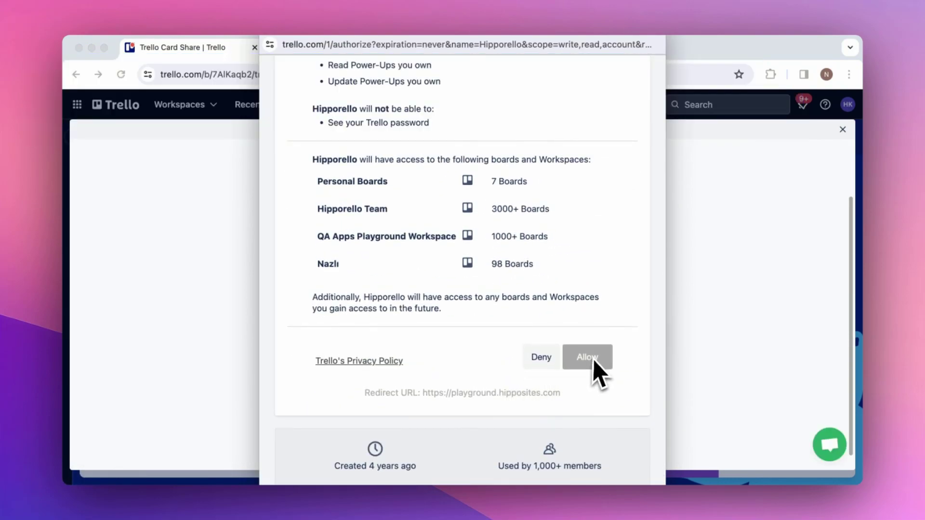
{"action": "left_click", "coordinate": [594, 362]}
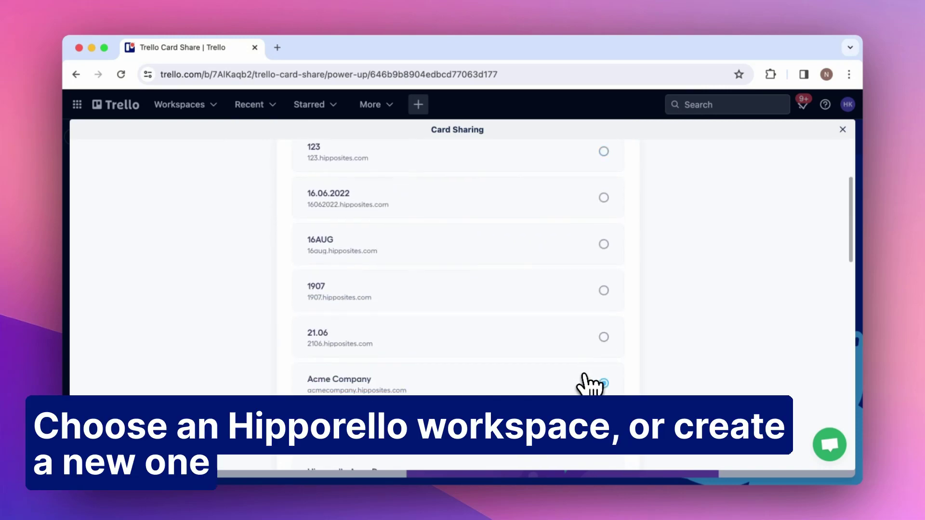
{"action": "scroll", "coordinate": [590, 384], "scroll_direction": "down", "scroll_amount": 15}
{"action": "left_click", "coordinate": [592, 384]}
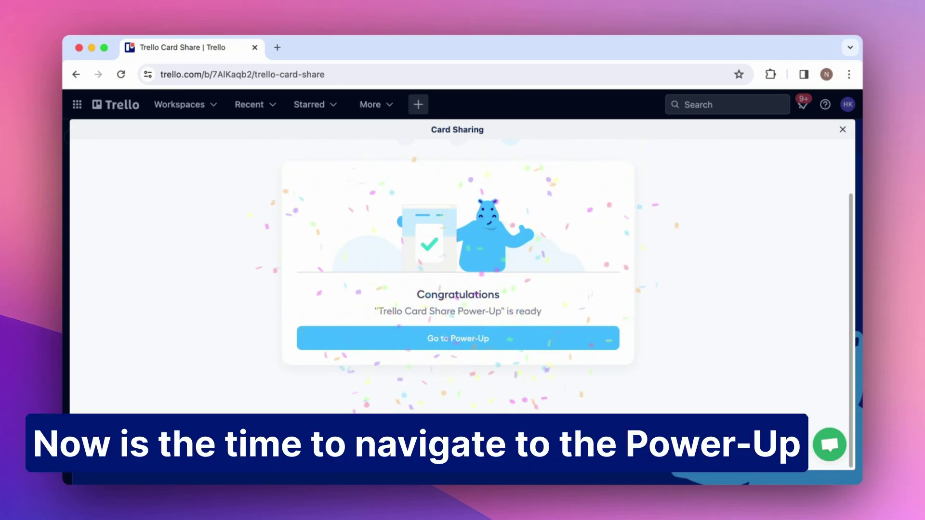
{"action": "left_click", "coordinate": [511, 344]}
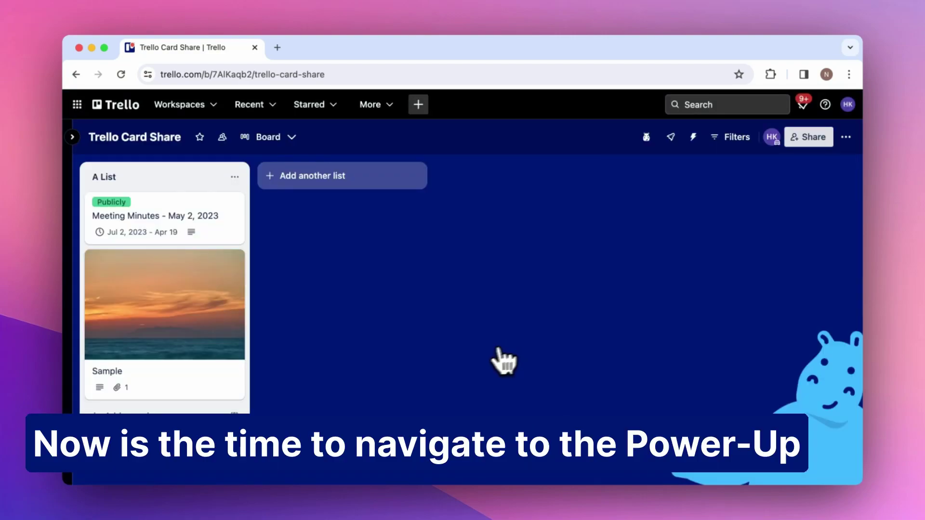
Add a Marketing Event Plan card to A List and paste in its event plan description
{"action": "left_click", "coordinate": [186, 416]}
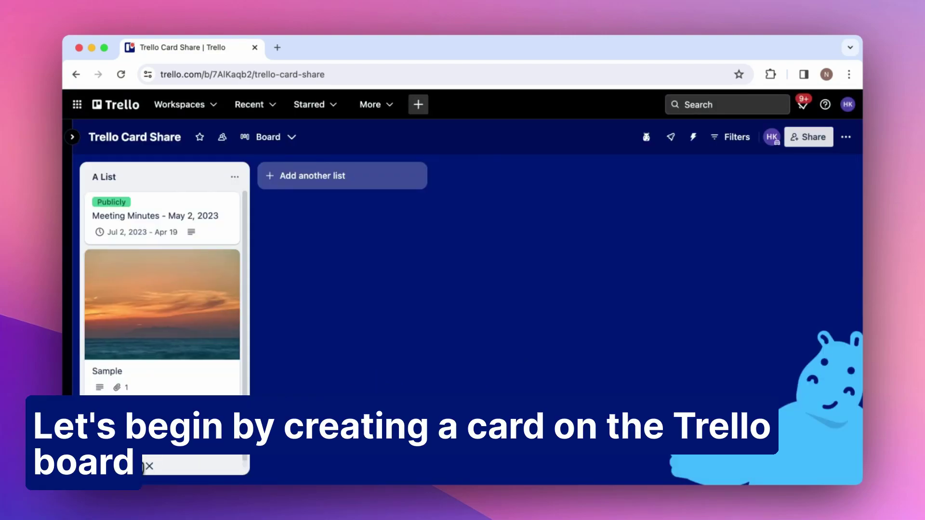
{"action": "key", "text": "Return"}
{"action": "left_click", "coordinate": [165, 385]}
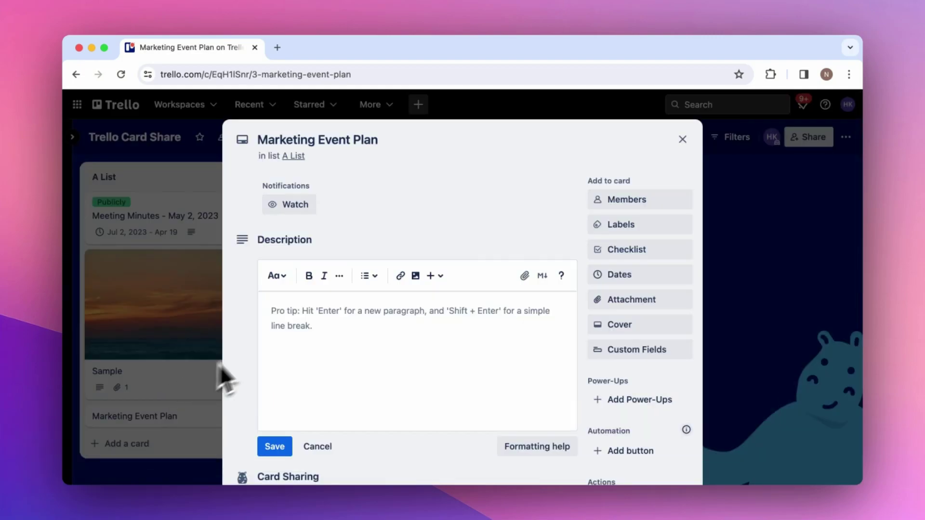
{"action": "left_click", "coordinate": [282, 316]}
{"action": "key", "text": "super+v"}
{"action": "scroll", "coordinate": [285, 326], "scroll_direction": "down", "scroll_amount": 4}
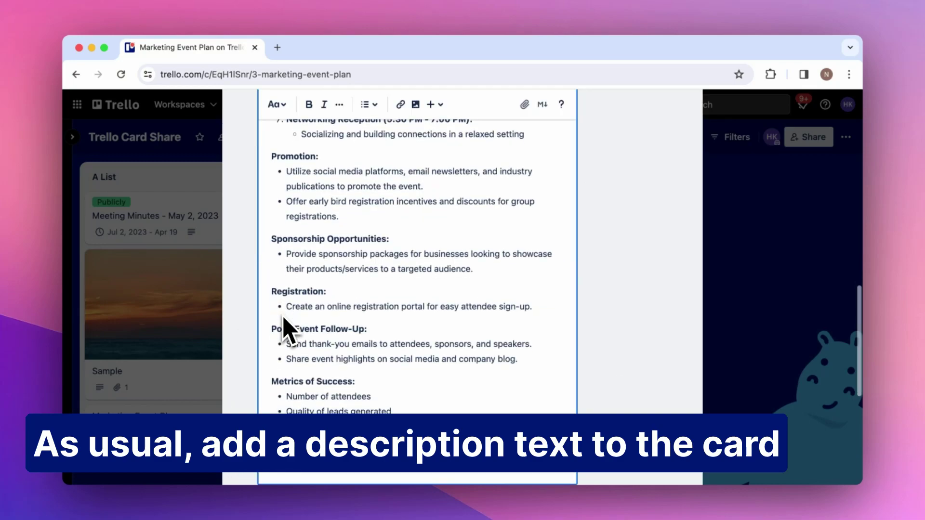
{"action": "left_click", "coordinate": [274, 351]}
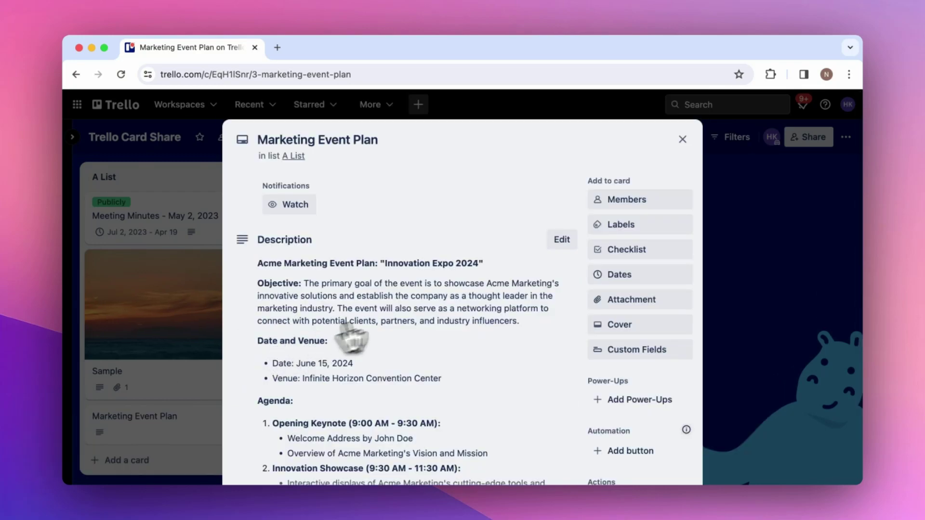
Set the card's dates from 01/17/2024 to a 1/30/2024 1:00 PM due date
{"action": "left_click", "coordinate": [589, 280]}
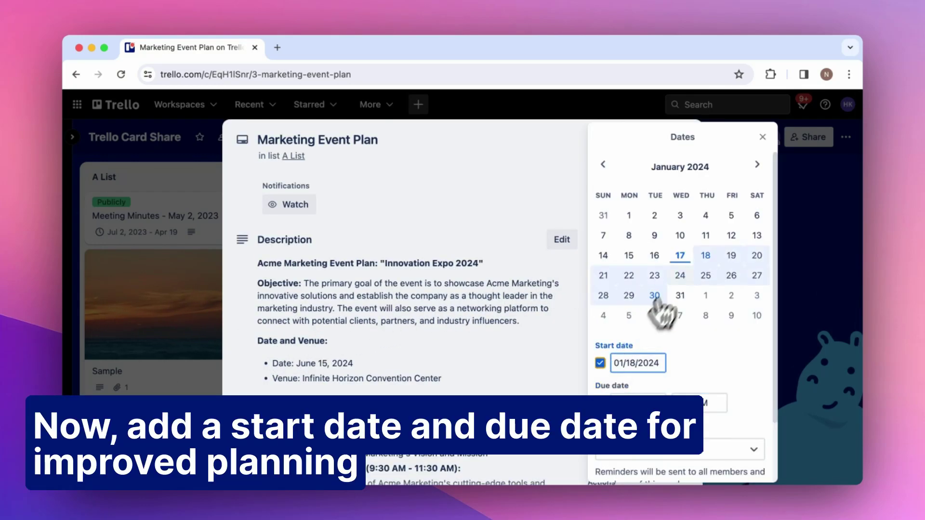
{"action": "scroll", "coordinate": [655, 299], "scroll_direction": "down", "scroll_amount": 2}
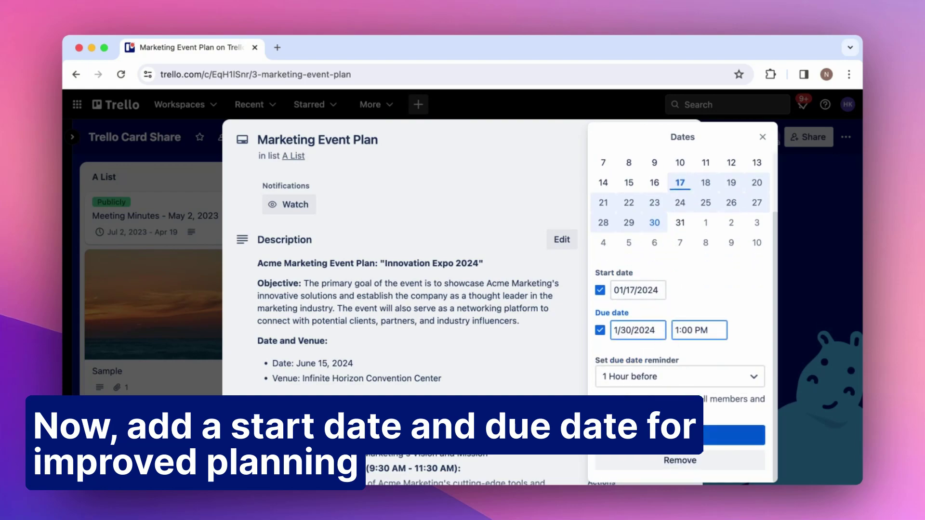
{"action": "left_click", "coordinate": [686, 436]}
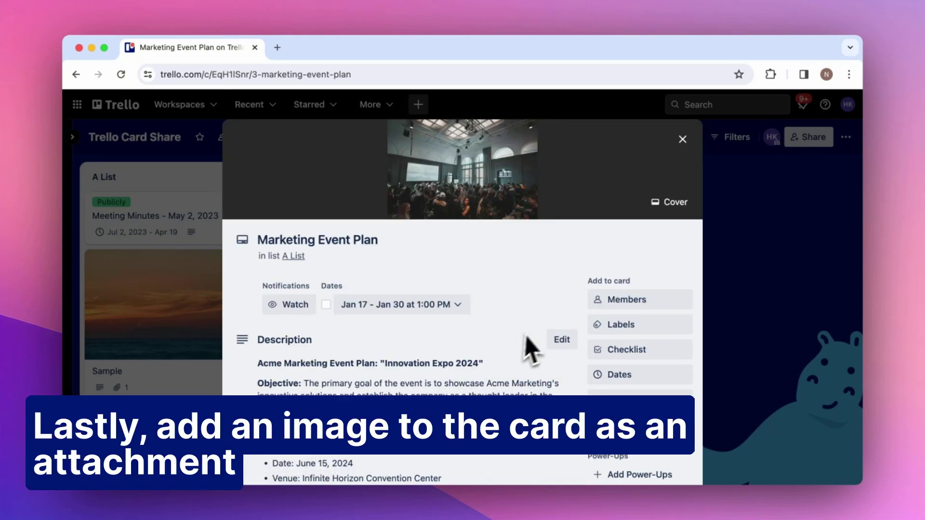
{"action": "scroll", "coordinate": [543, 347], "scroll_direction": "down", "scroll_amount": 10}
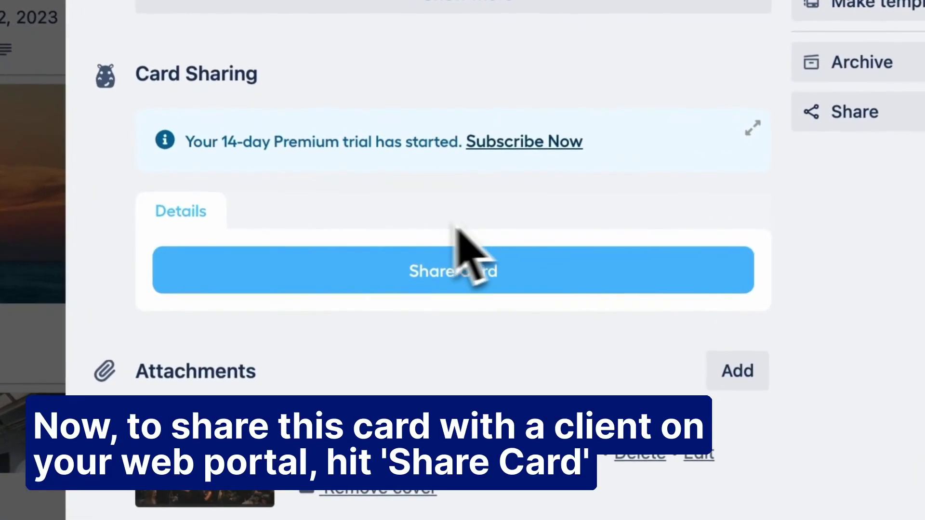
Start sharing the card privately and add the client's e-mail address as recipient
{"action": "left_click", "coordinate": [487, 283]}
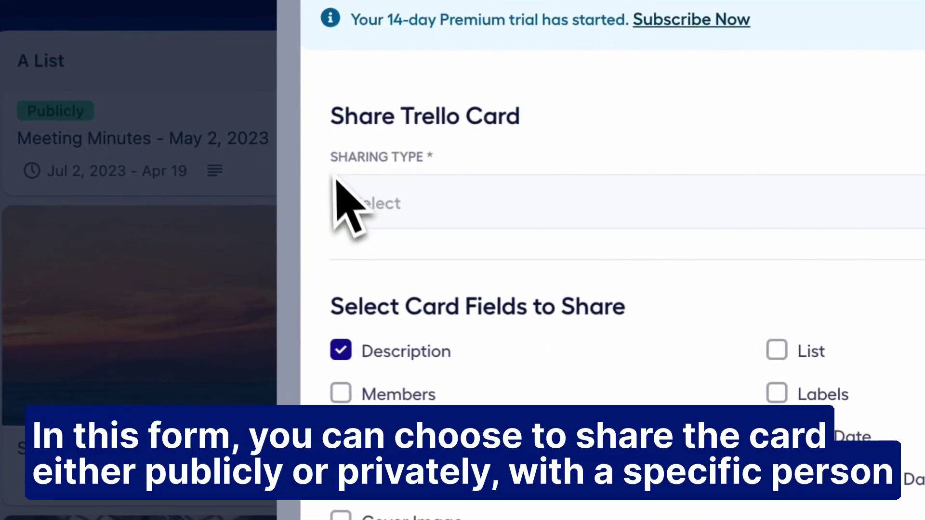
{"action": "left_click", "coordinate": [428, 206]}
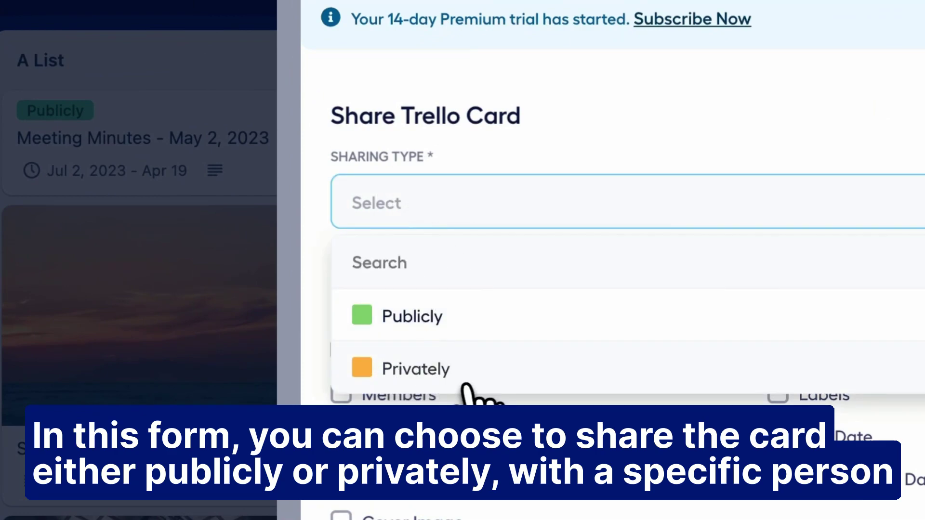
{"action": "left_click", "coordinate": [442, 380]}
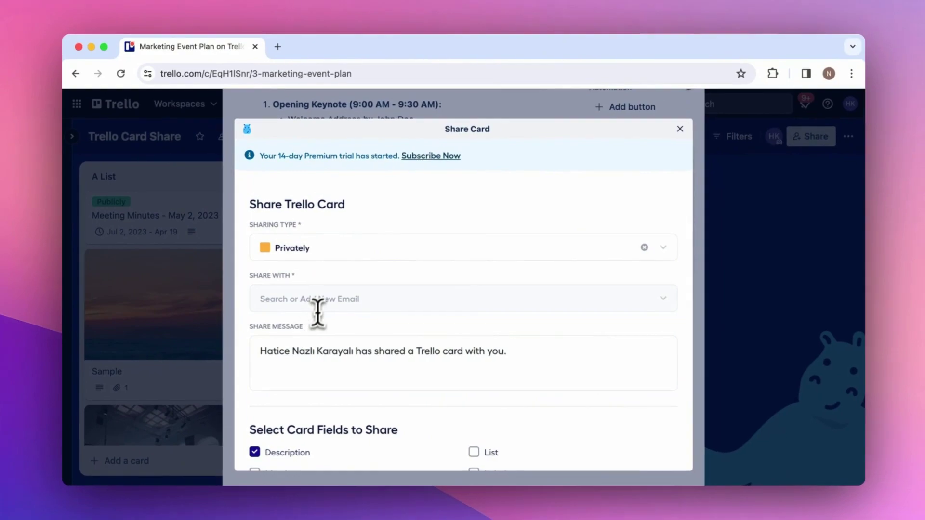
{"action": "left_click", "coordinate": [475, 303]}
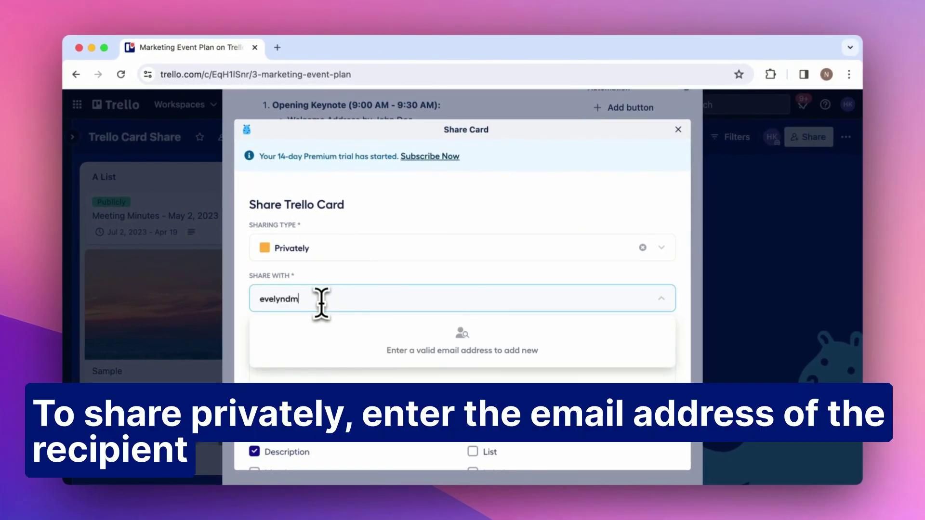
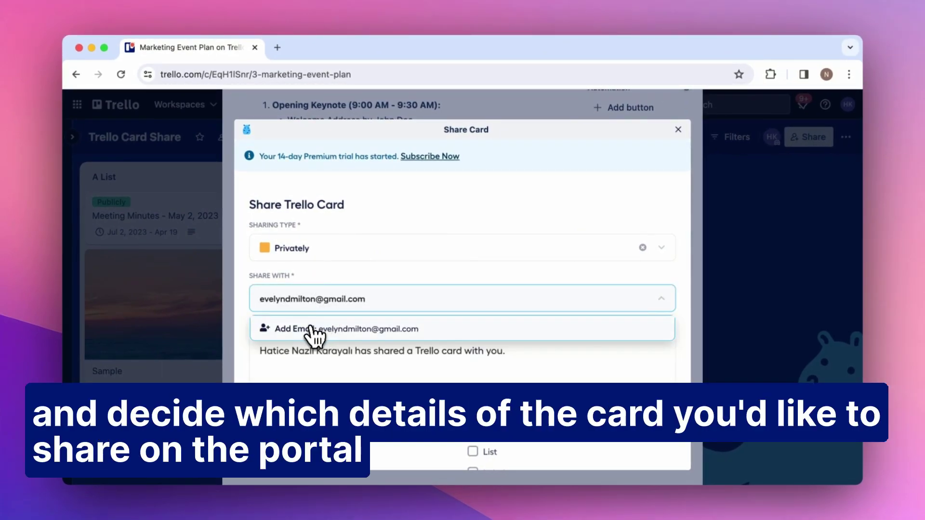
{"action": "left_click", "coordinate": [269, 333]}
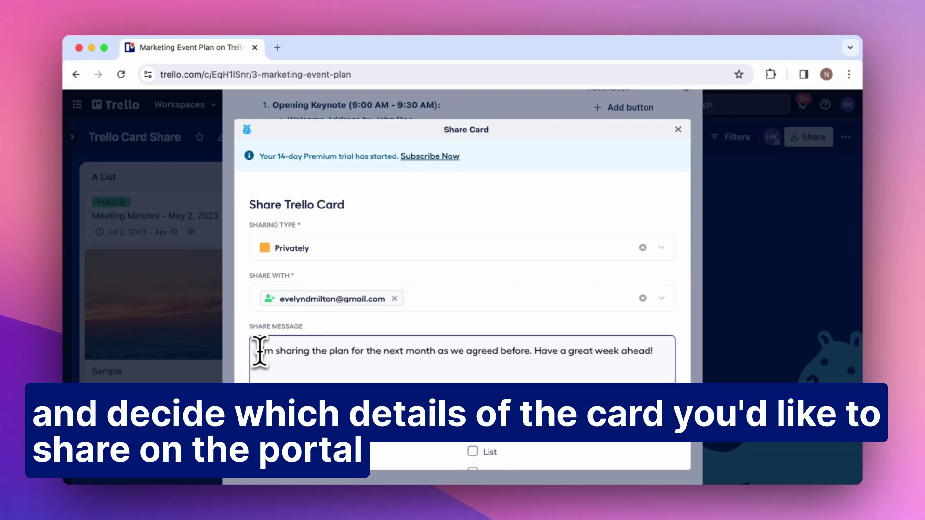
Include Members and List among the shared fields and share the card
{"action": "scroll", "coordinate": [261, 352], "scroll_direction": "down", "scroll_amount": 2}
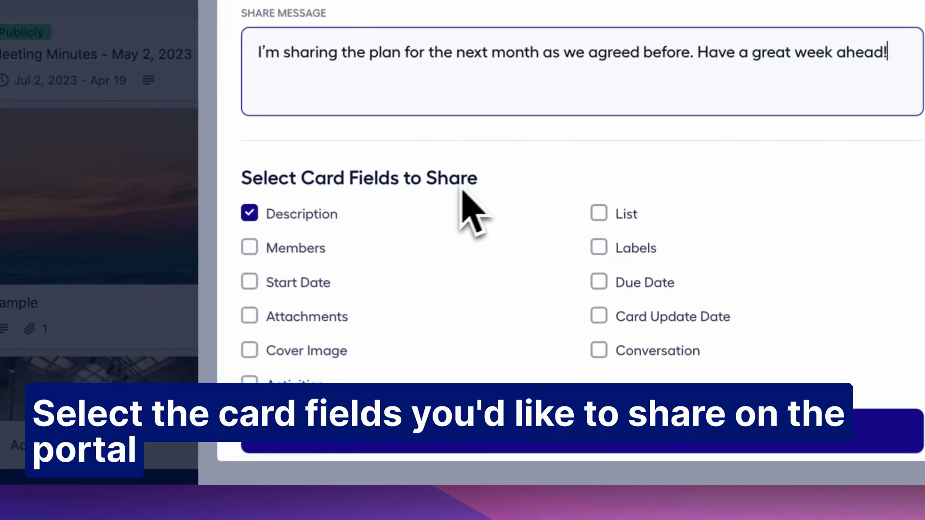
{"action": "left_click", "coordinate": [250, 247]}
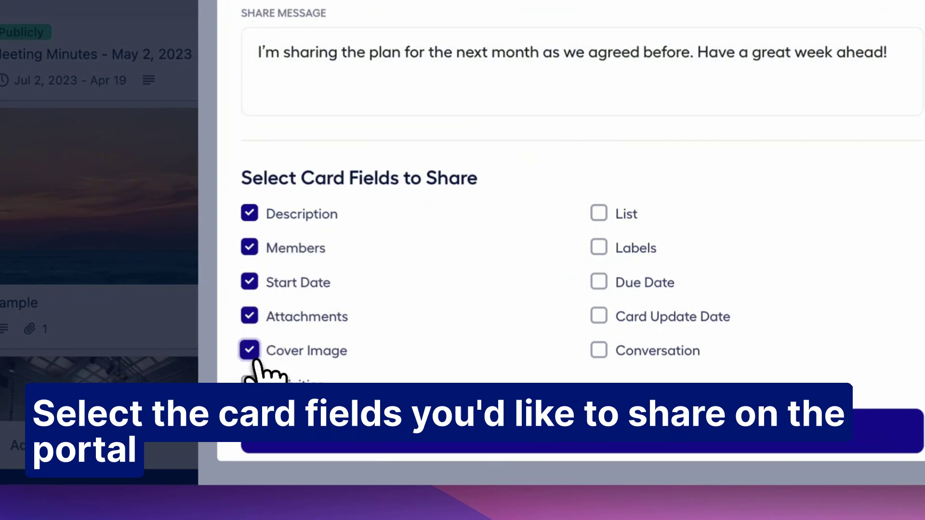
{"action": "left_click", "coordinate": [600, 214]}
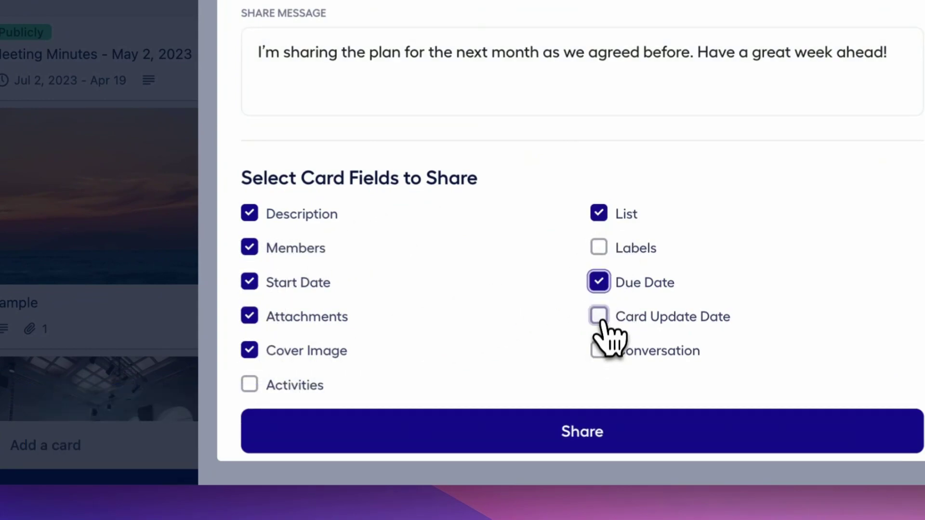
{"action": "scroll", "coordinate": [511, 386], "scroll_direction": "down", "scroll_amount": 1}
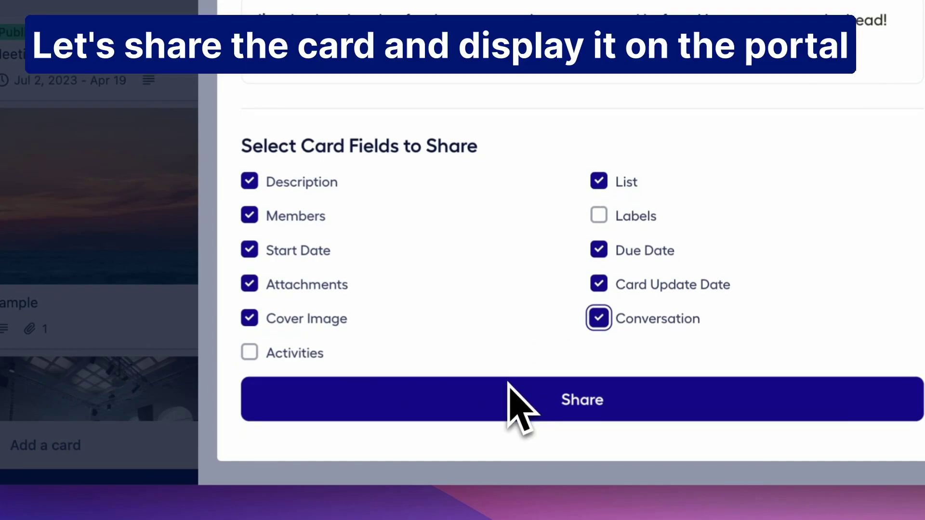
{"action": "scroll", "coordinate": [530, 385], "scroll_direction": "right", "scroll_amount": 3}
{"action": "left_click", "coordinate": [441, 404]}
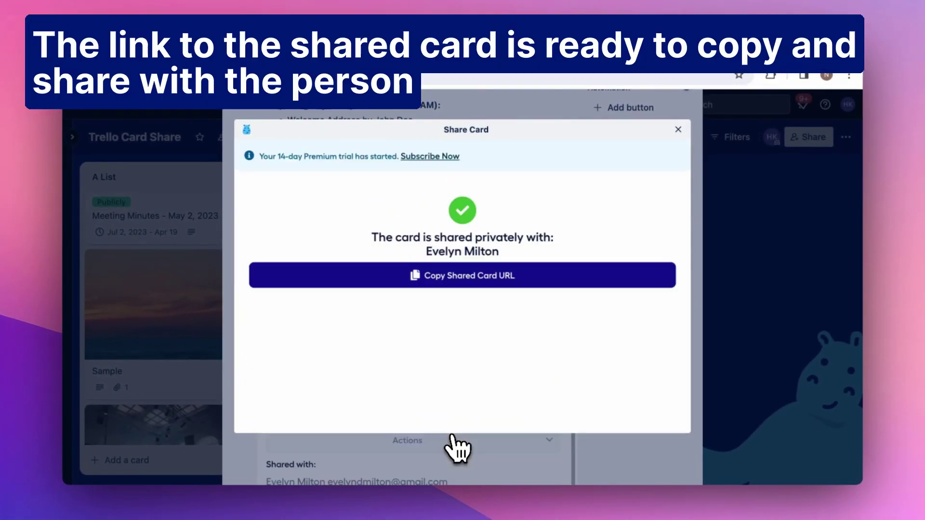
Copy the shared card URL, reopen Edit Sharing Options, and view the card on the web portal
{"action": "left_click", "coordinate": [518, 289]}
{"action": "left_click", "coordinate": [678, 129]}
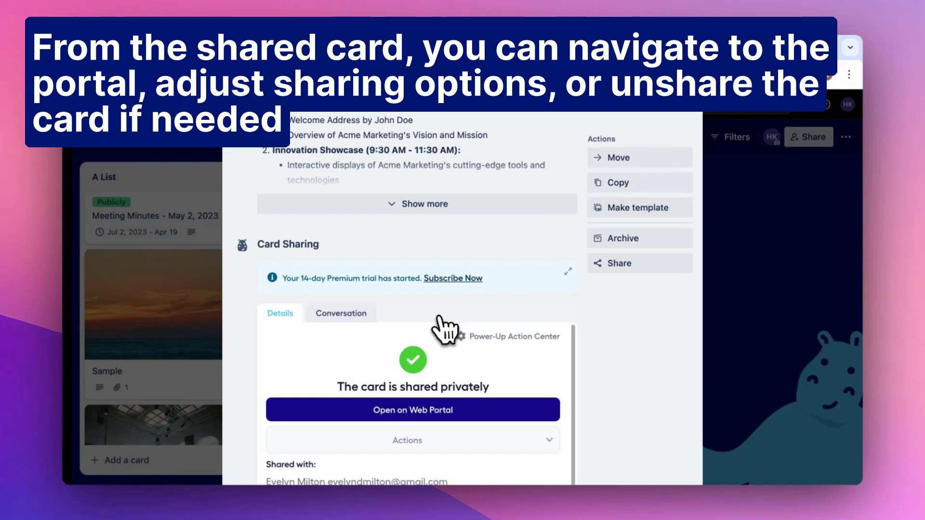
{"action": "scroll", "coordinate": [439, 319], "scroll_direction": "down", "scroll_amount": 3}
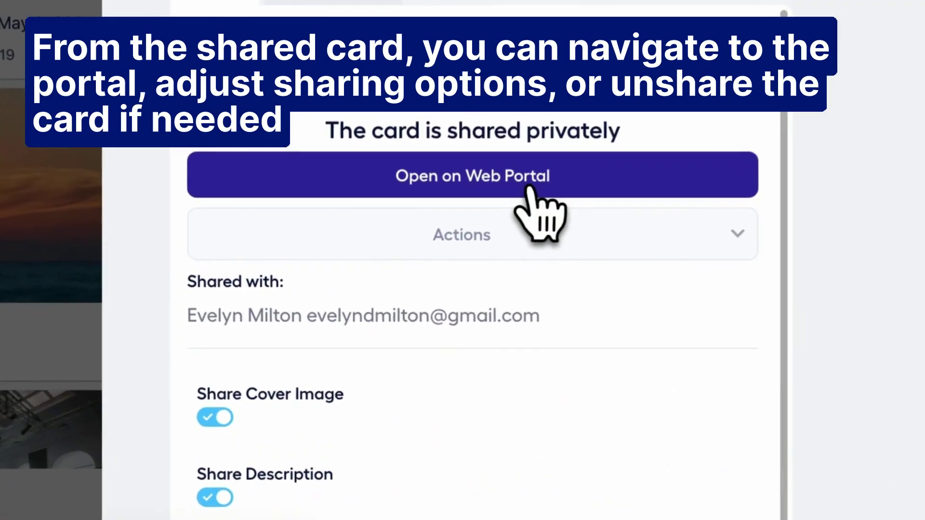
{"action": "left_click", "coordinate": [434, 324]}
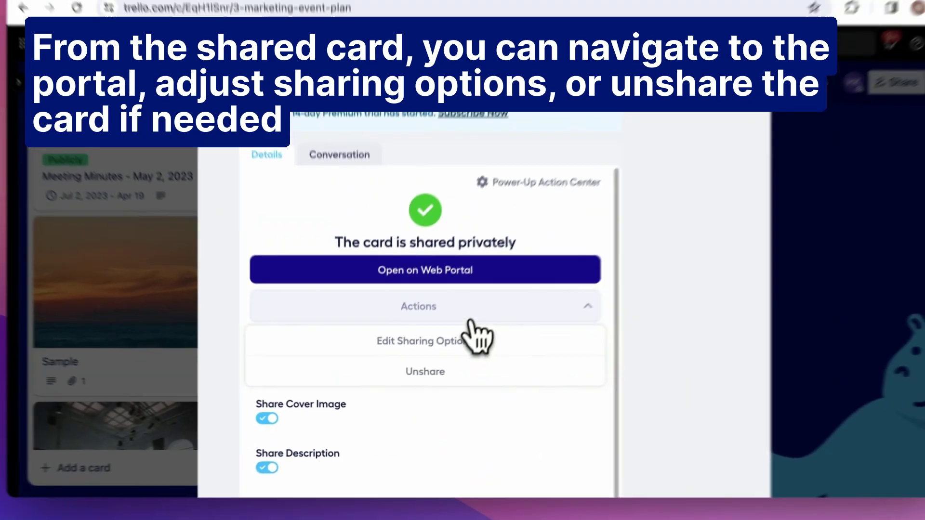
{"action": "left_click", "coordinate": [544, 288]}
{"action": "scroll", "coordinate": [573, 272], "scroll_direction": "down", "scroll_amount": 3}
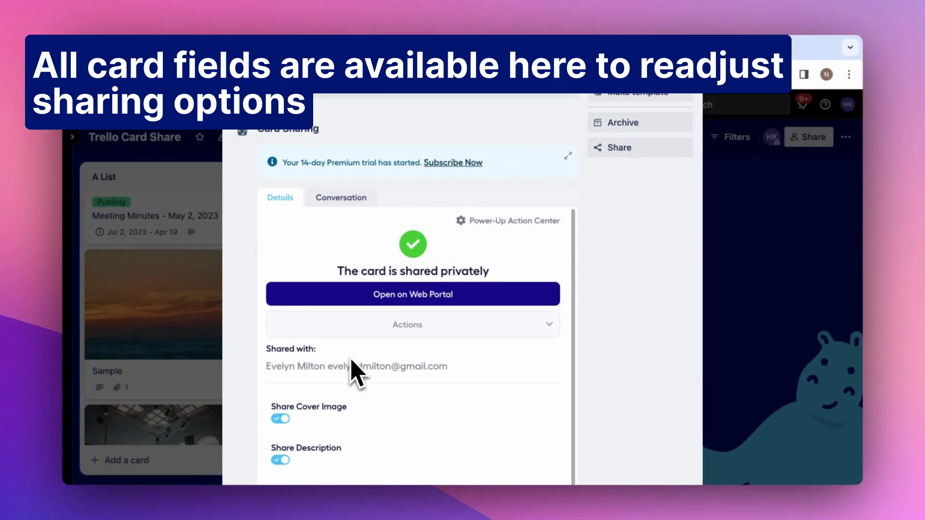
{"action": "left_click", "coordinate": [400, 295]}
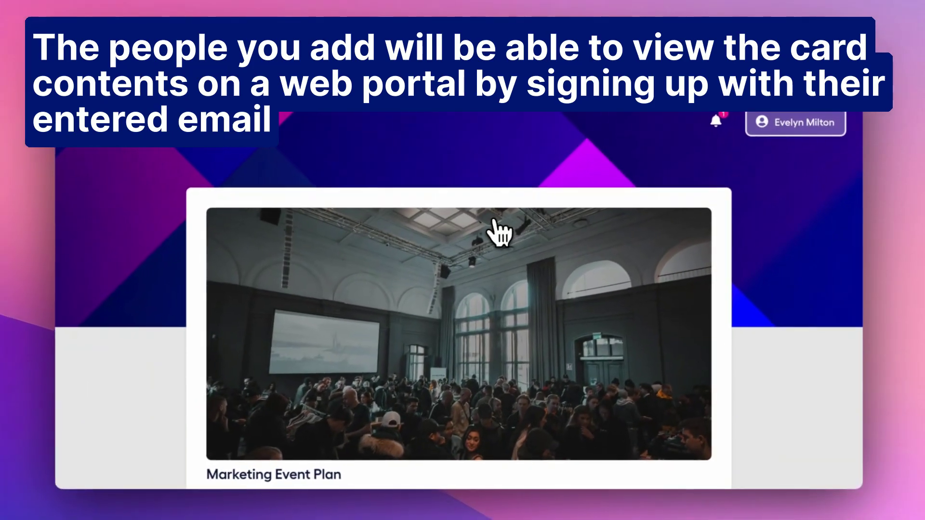
Confirm in All Shared that Marketing Event Plan is Privately shared, then reopen its card page
{"action": "scroll", "coordinate": [543, 234], "scroll_direction": "down", "scroll_amount": 6}
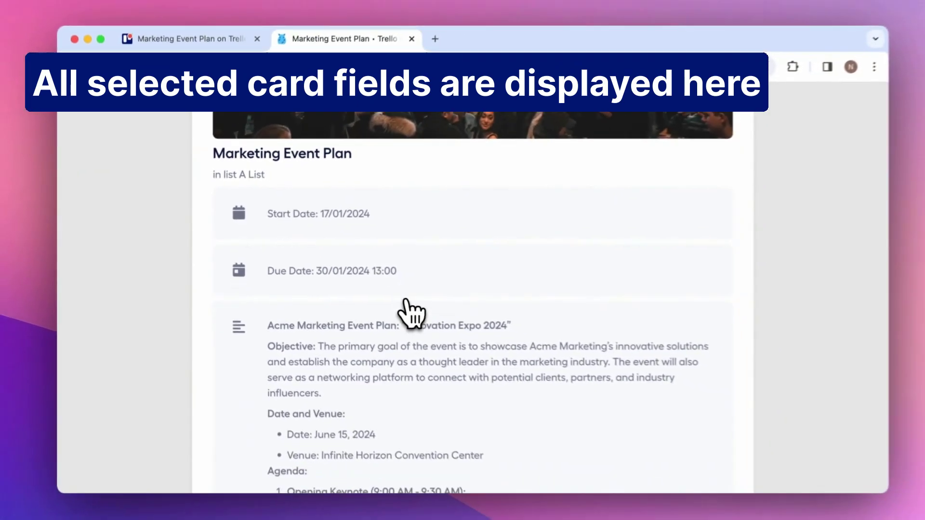
{"action": "scroll", "coordinate": [600, 333], "scroll_direction": "down", "scroll_amount": 5}
{"action": "scroll", "coordinate": [402, 310], "scroll_direction": "down", "scroll_amount": 12}
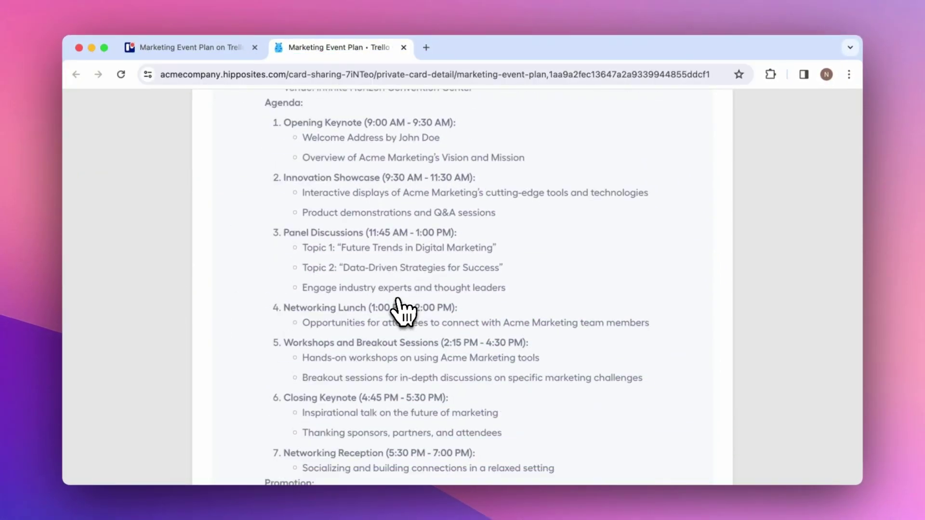
{"action": "scroll", "coordinate": [402, 311], "scroll_direction": "down", "scroll_amount": 4}
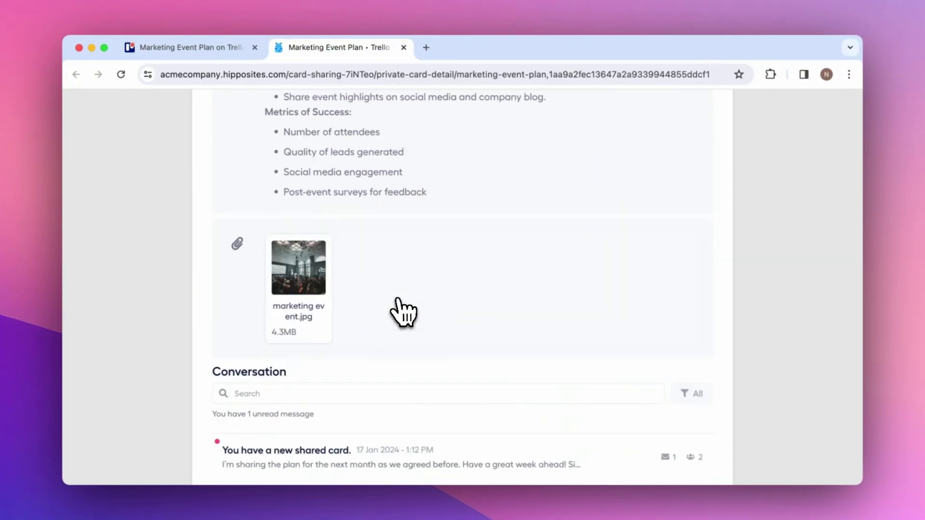
{"action": "scroll", "coordinate": [402, 311], "scroll_direction": "up", "scroll_amount": 20}
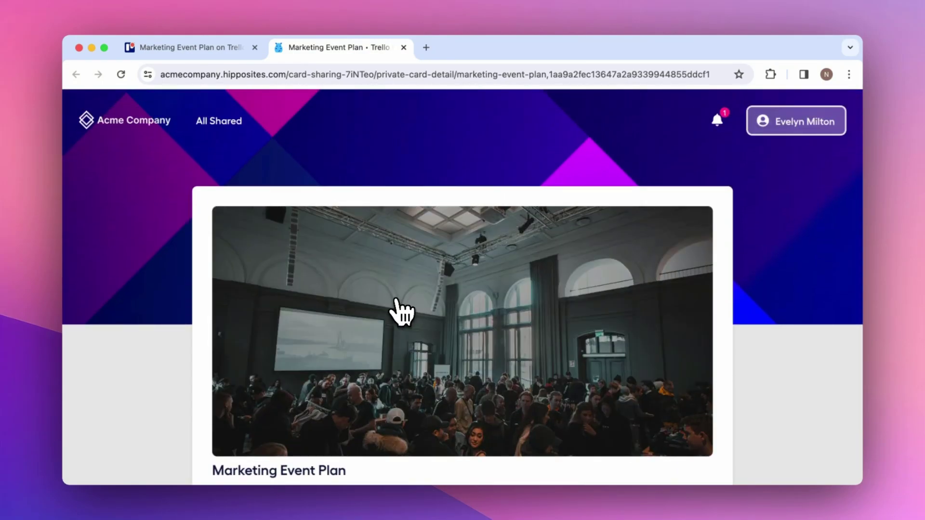
{"action": "left_click", "coordinate": [242, 131]}
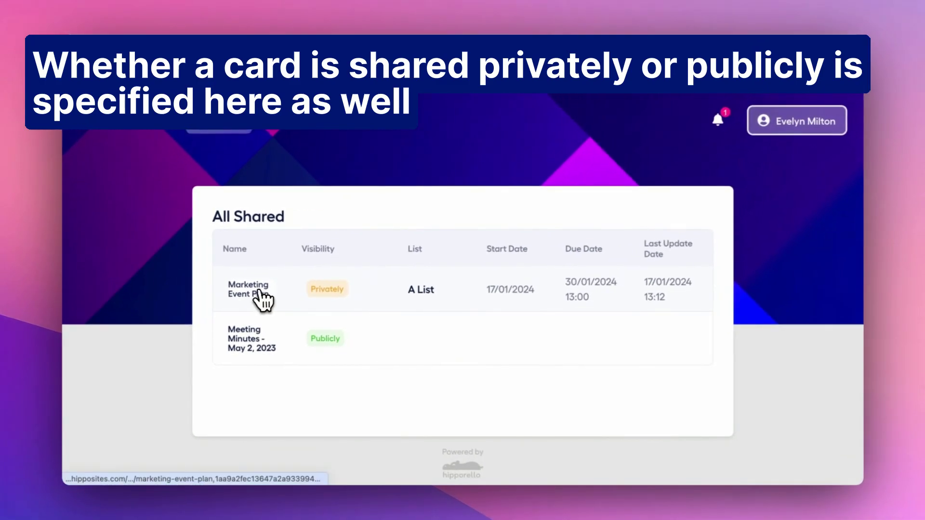
{"action": "left_click", "coordinate": [327, 226]}
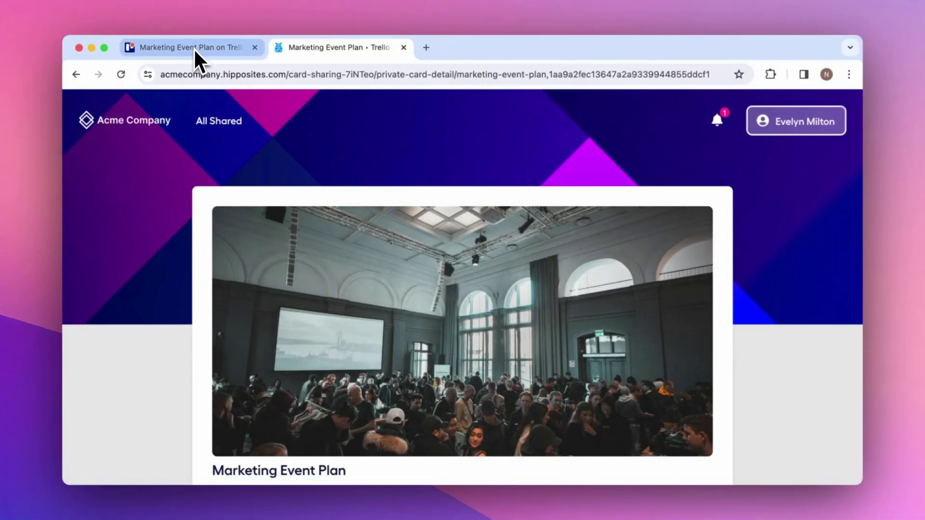
In the Trello card's Conversation, reply that you'll start implementing the plan and ask for week-by-week feedback
{"action": "left_click", "coordinate": [193, 48]}
{"action": "scroll", "coordinate": [407, 230], "scroll_direction": "down", "scroll_amount": 1}
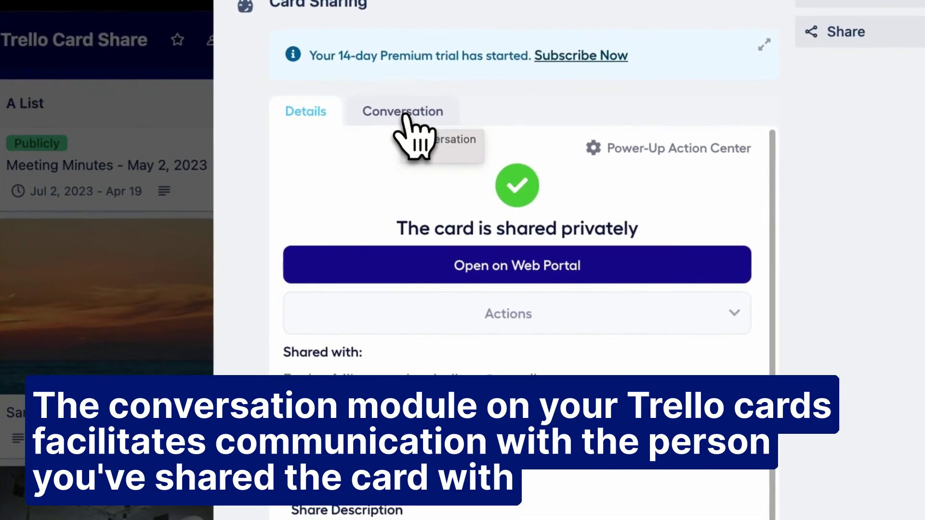
{"action": "left_click", "coordinate": [342, 183]}
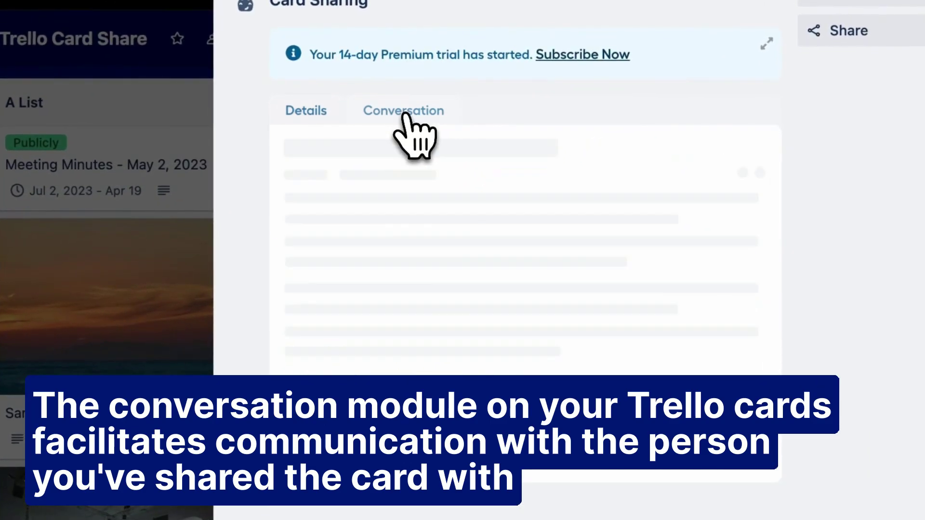
{"action": "left_click", "coordinate": [463, 282]}
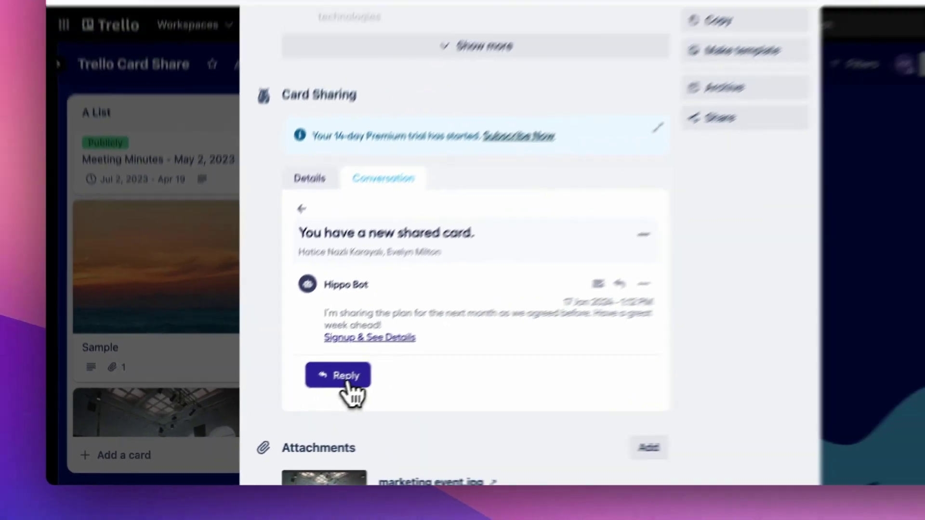
{"action": "left_click", "coordinate": [396, 354]}
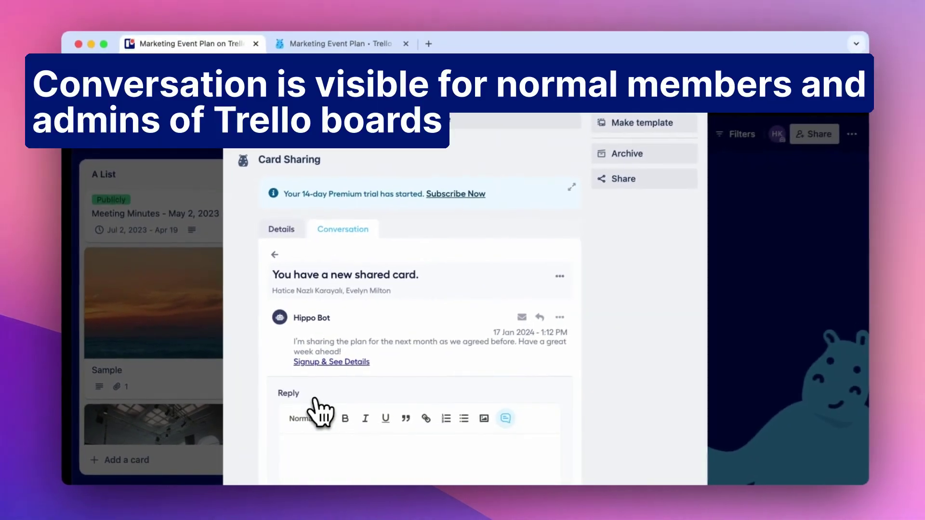
{"action": "scroll", "coordinate": [420, 436], "scroll_direction": "down", "scroll_amount": 2}
{"action": "left_click", "coordinate": [388, 441]}
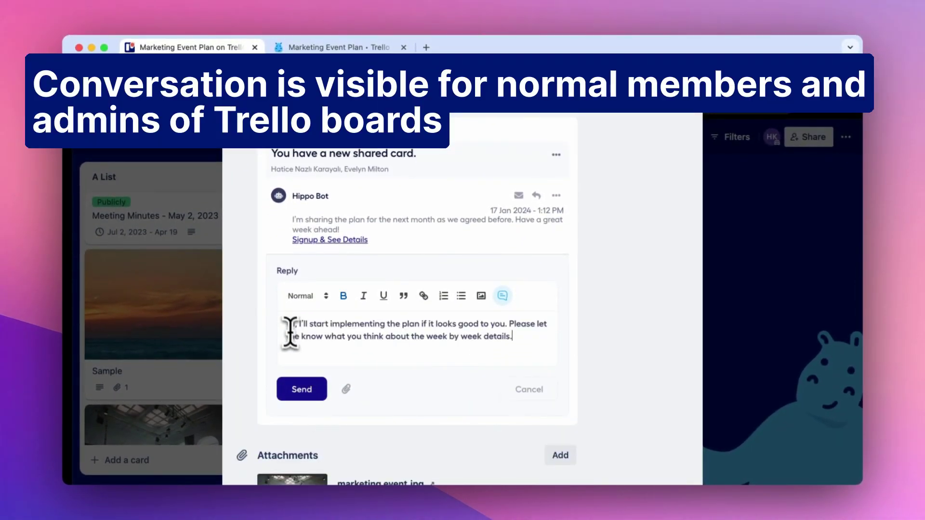
{"action": "left_click", "coordinate": [304, 392]}
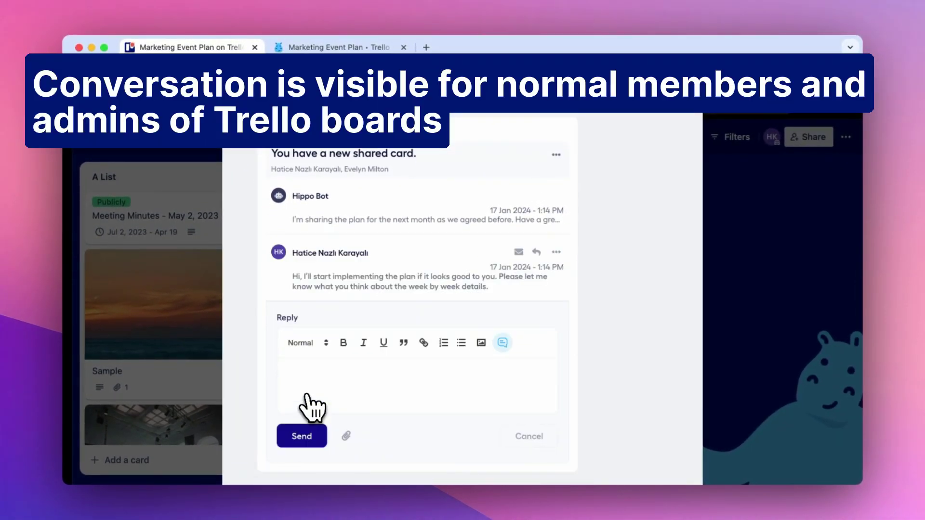
{"action": "left_click", "coordinate": [514, 437]}
{"action": "left_click", "coordinate": [337, 48]}
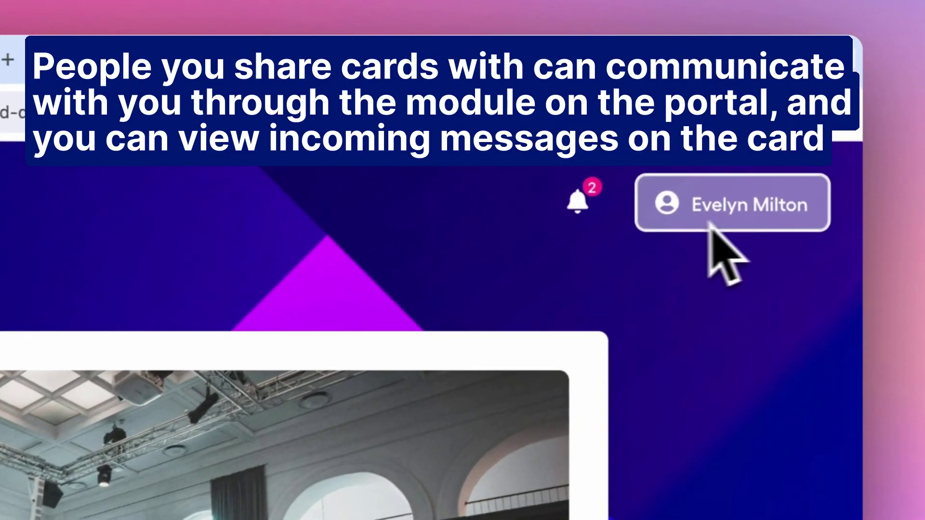
Open the unread portal message, reply that the plan looks good, and return to Trello
{"action": "scroll", "coordinate": [463, 313], "scroll_direction": "down", "scroll_amount": 15}
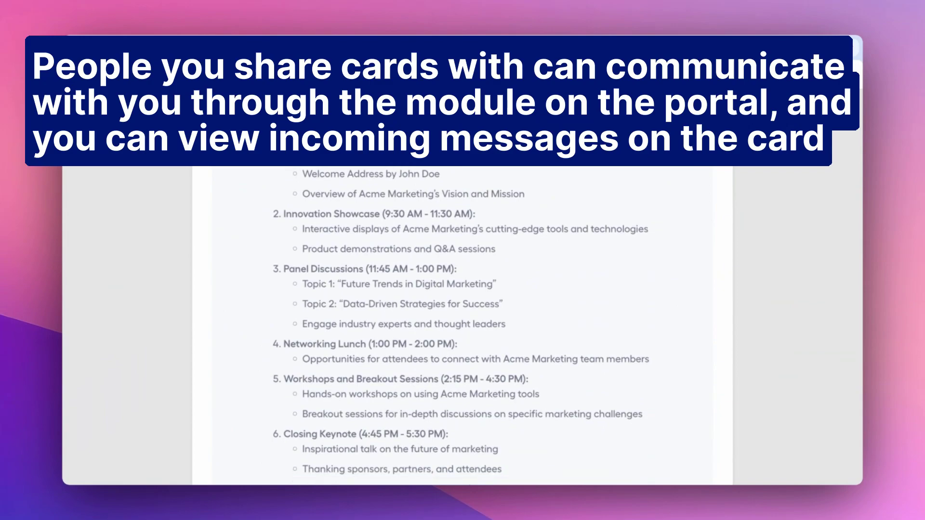
{"action": "scroll", "coordinate": [462, 313], "scroll_direction": "down", "scroll_amount": 6}
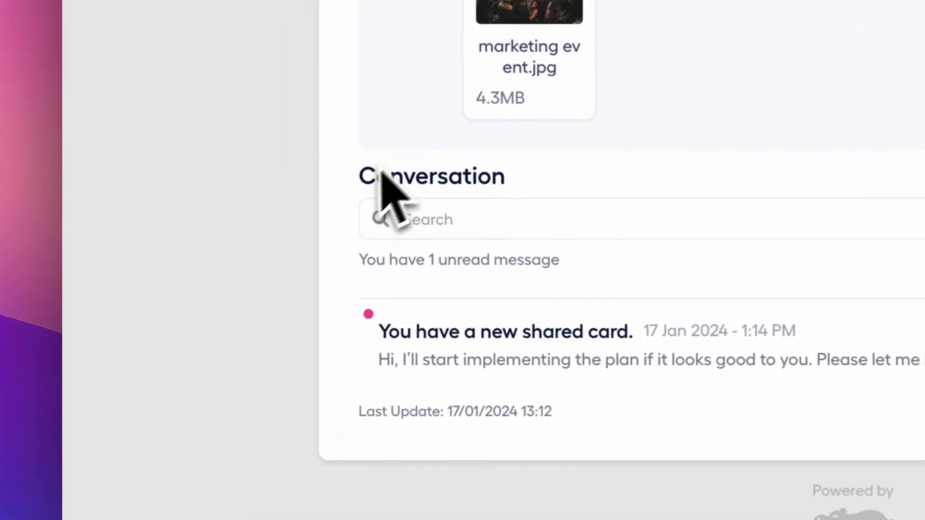
{"action": "left_click", "coordinate": [270, 402]}
{"action": "scroll", "coordinate": [479, 385], "scroll_direction": "down", "scroll_amount": 1}
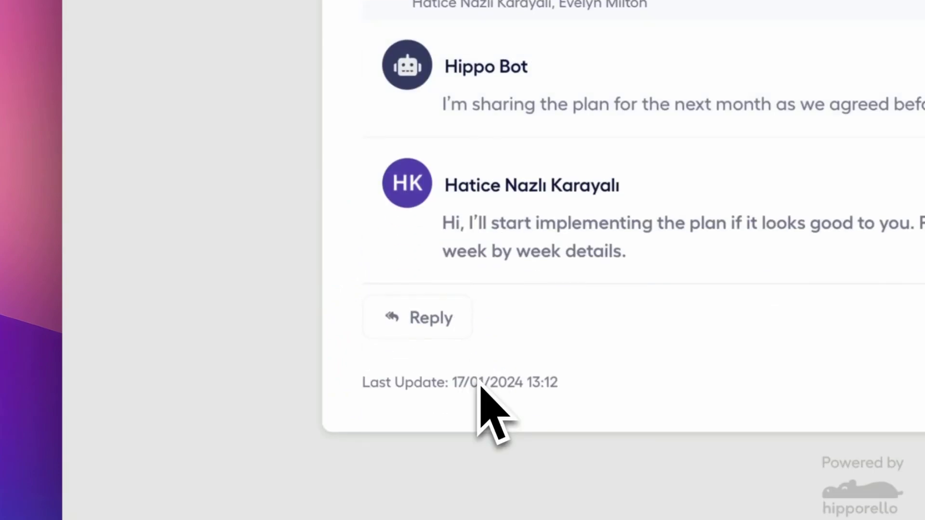
{"action": "left_click", "coordinate": [419, 322]}
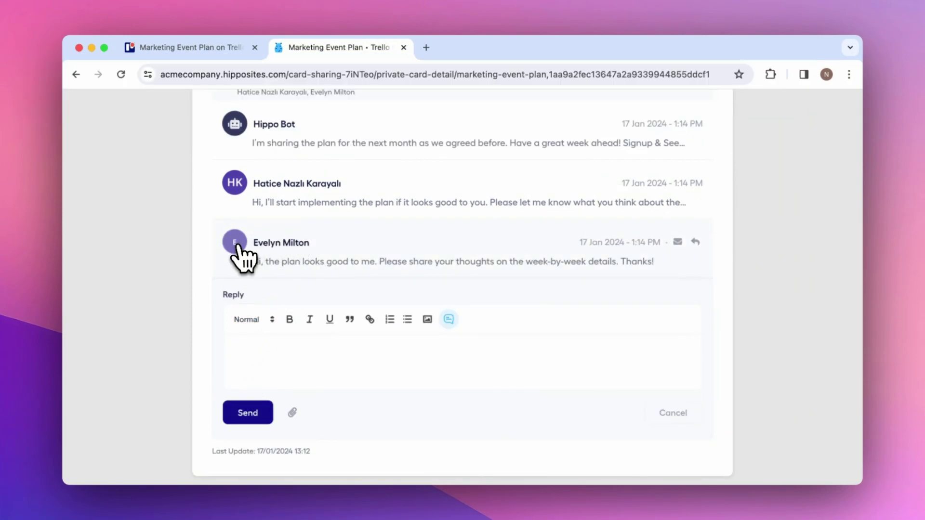
{"action": "left_click", "coordinate": [667, 434]}
{"action": "scroll", "coordinate": [671, 434], "scroll_direction": "up", "scroll_amount": 3}
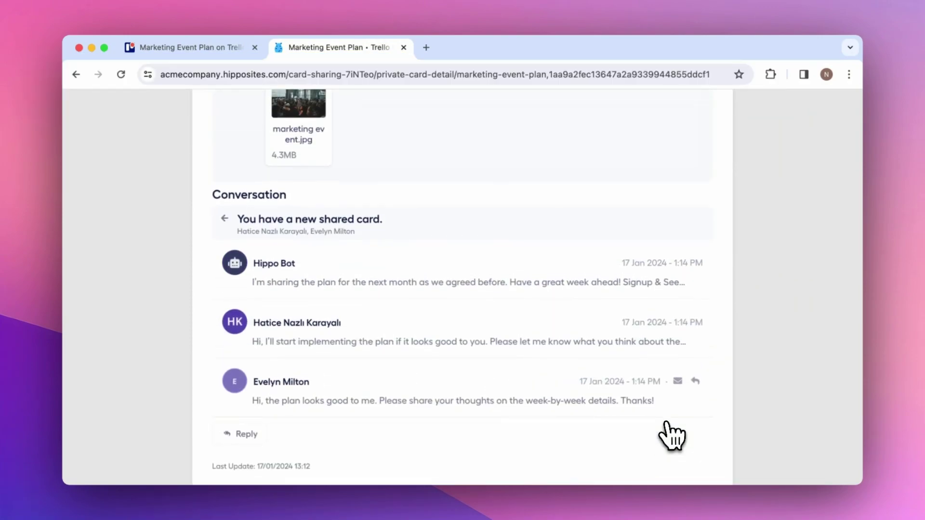
{"action": "scroll", "coordinate": [671, 436], "scroll_direction": "up", "scroll_amount": 15}
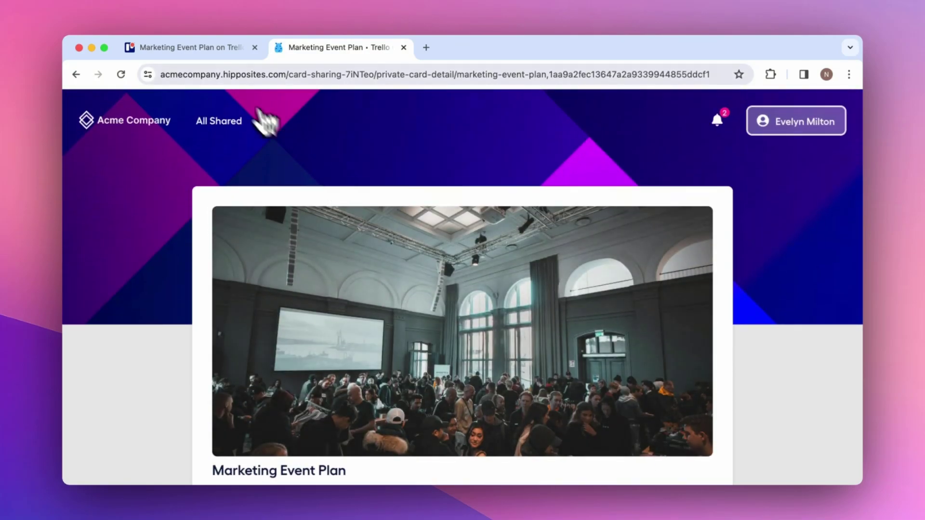
{"action": "left_click", "coordinate": [187, 48]}
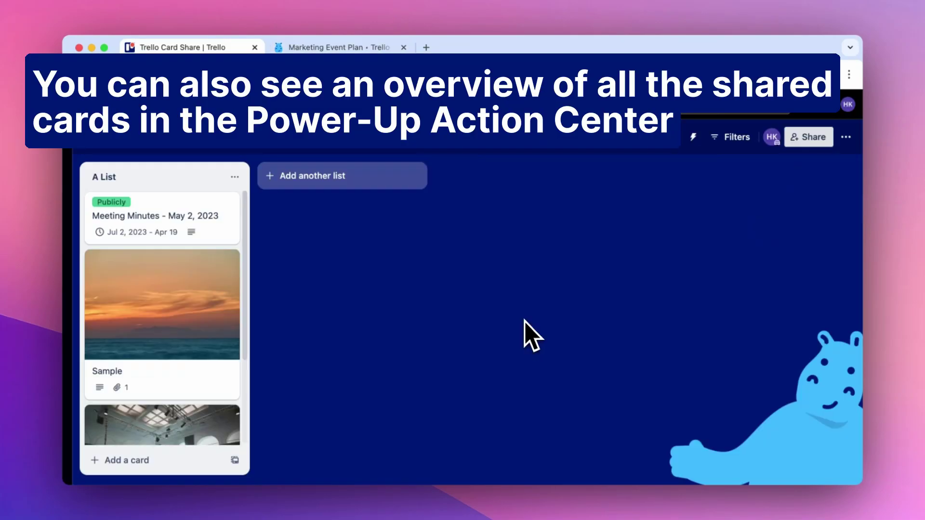
{"action": "left_click", "coordinate": [647, 140]}
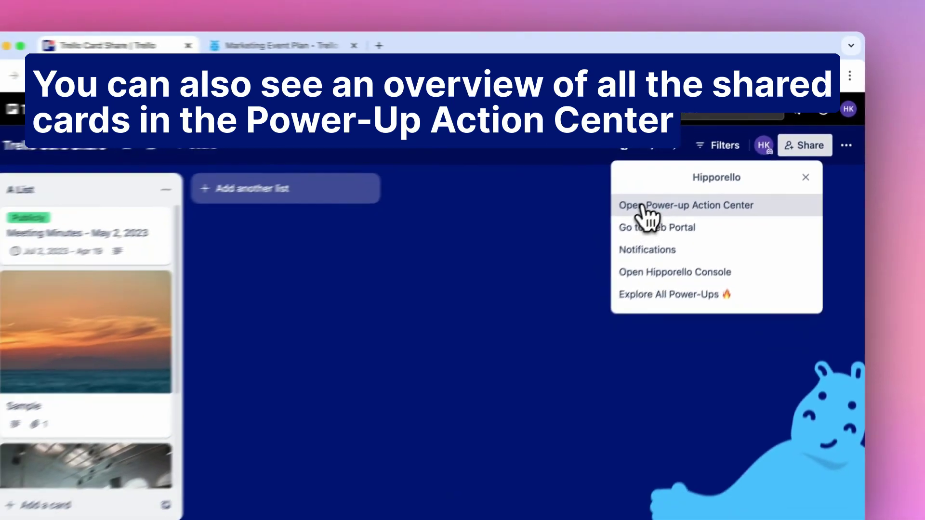
{"action": "left_click", "coordinate": [642, 207]}
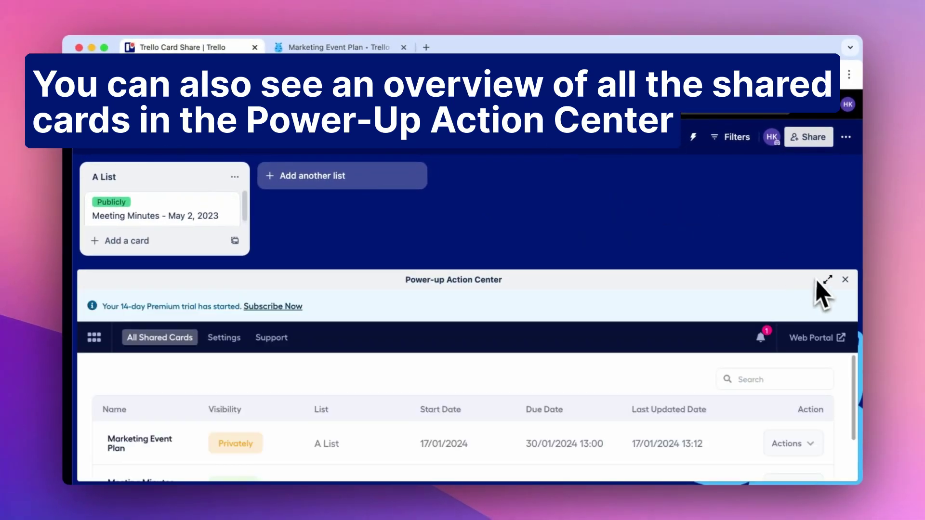
{"action": "left_click", "coordinate": [827, 280]}
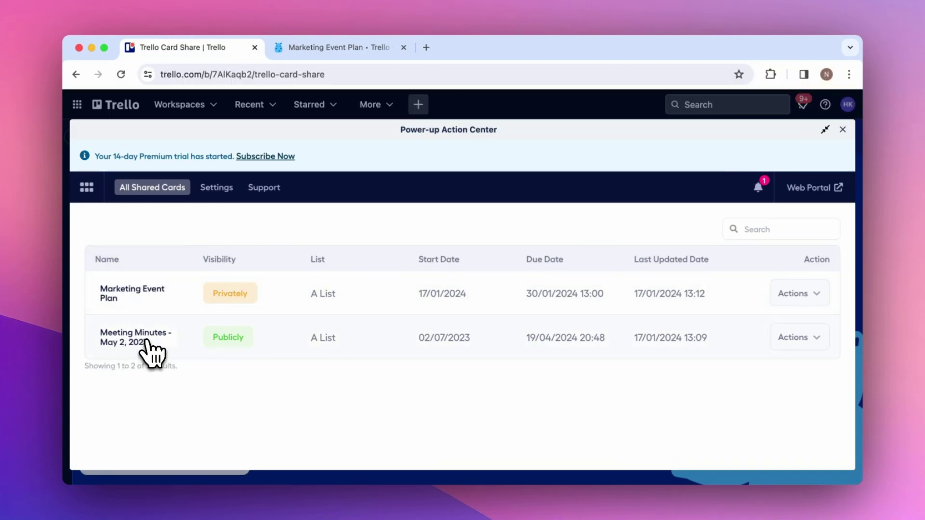
{"action": "left_click", "coordinate": [218, 189]}
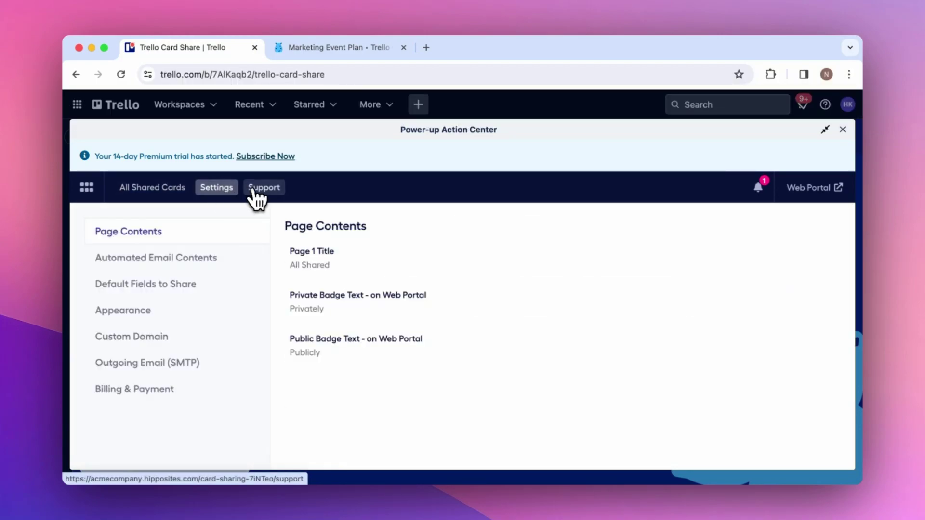
{"action": "left_click", "coordinate": [255, 190]}
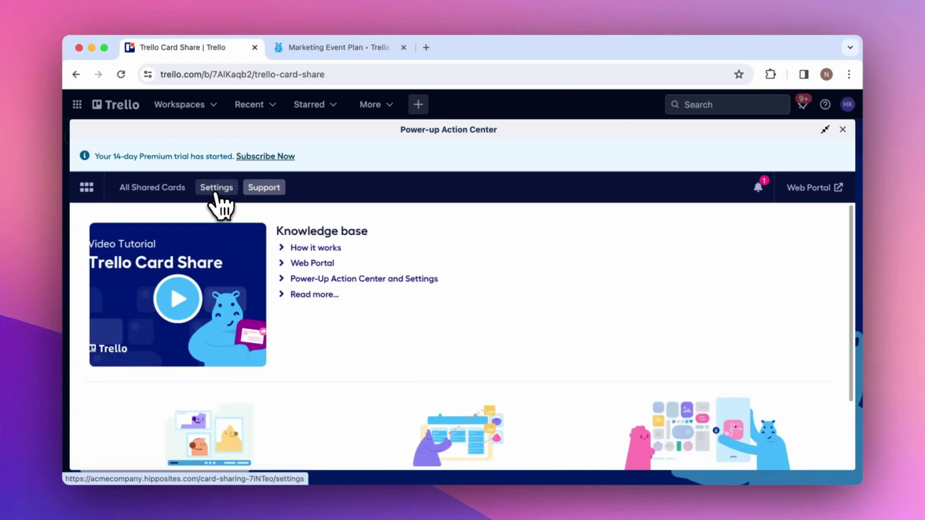
{"action": "left_click", "coordinate": [216, 189]}
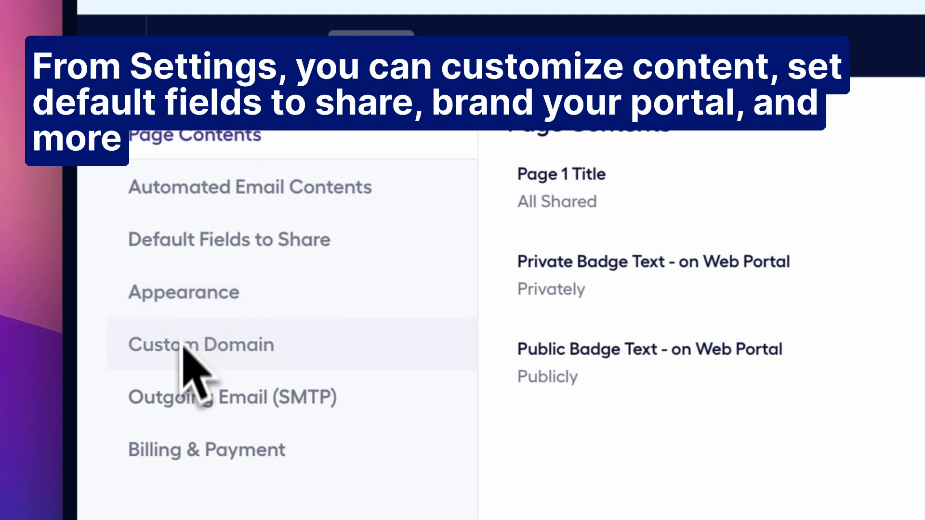
{"action": "scroll", "coordinate": [144, 458], "scroll_direction": "down", "scroll_amount": 2}
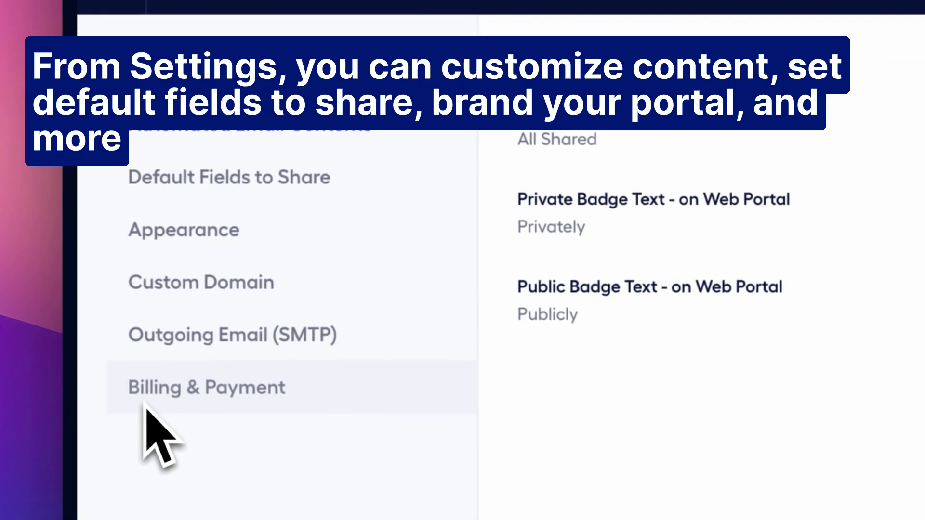
{"action": "scroll", "coordinate": [243, 217], "scroll_direction": "up", "scroll_amount": 3}
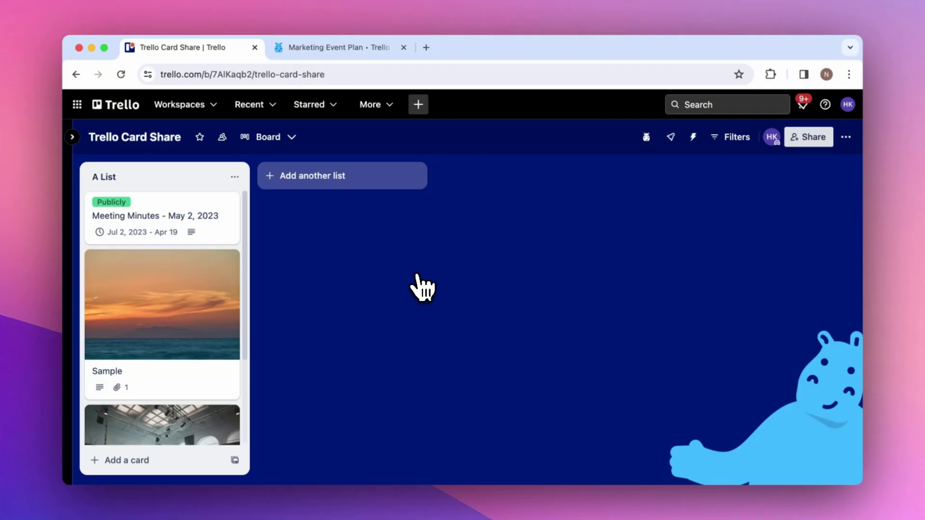